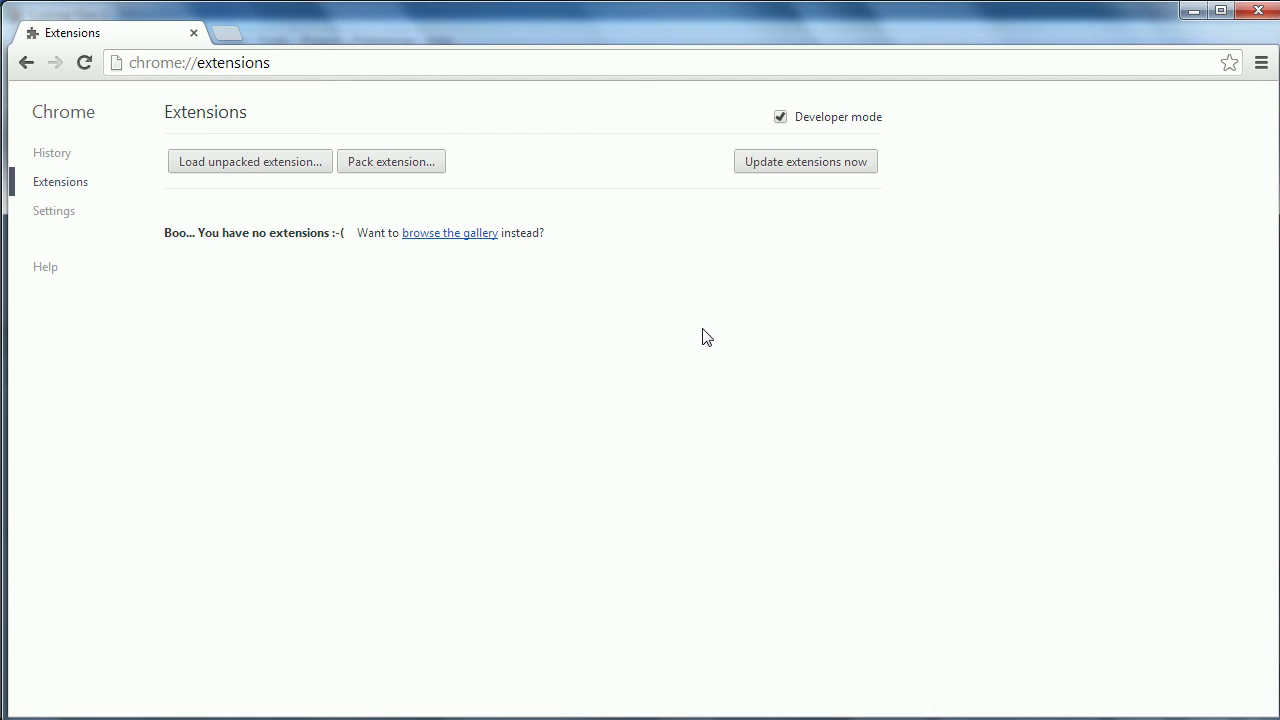
Bring the myextension folder forward, move it aside, and preview then close icon.png
key(alt+Tab)
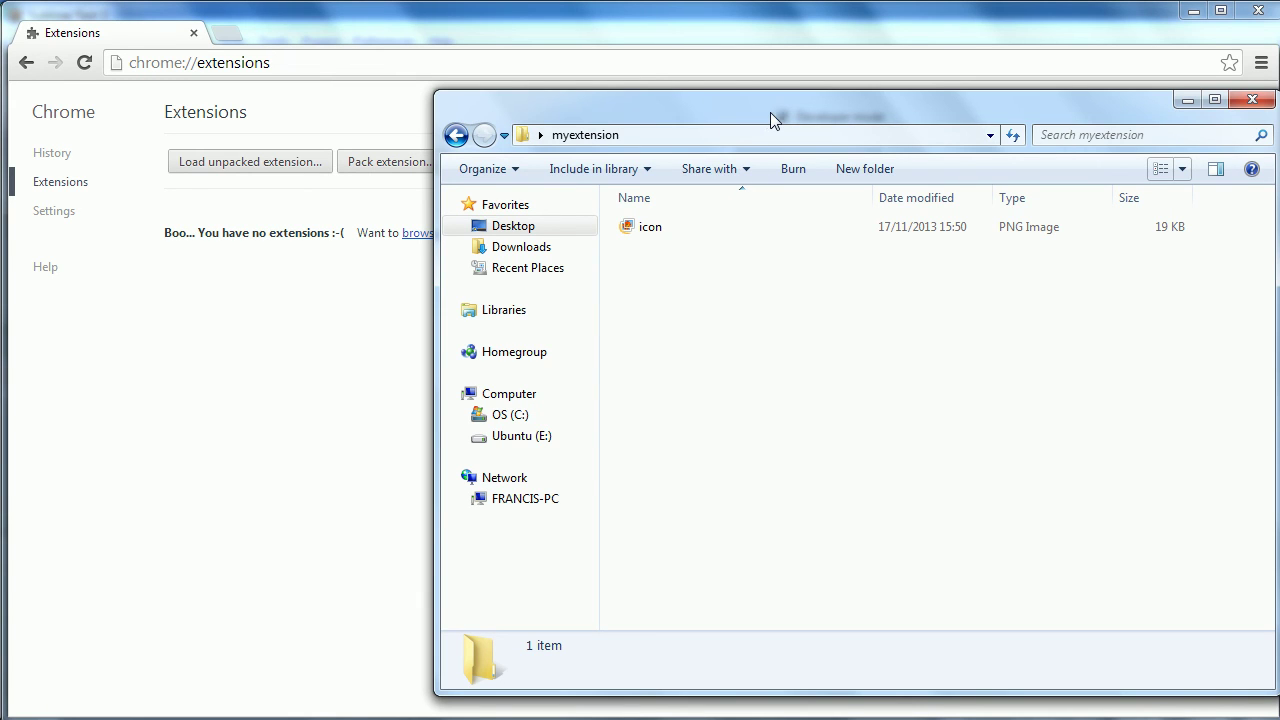
drag(768, 112, 596, 94)
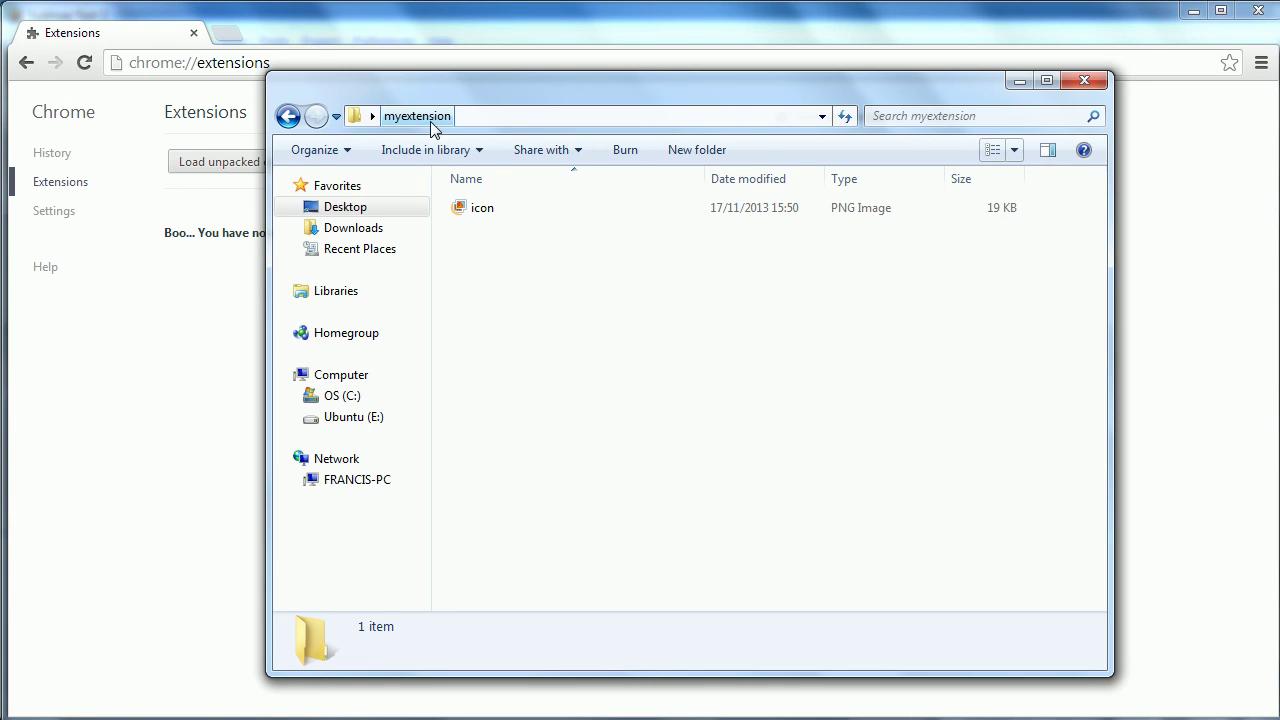
click(519, 215)
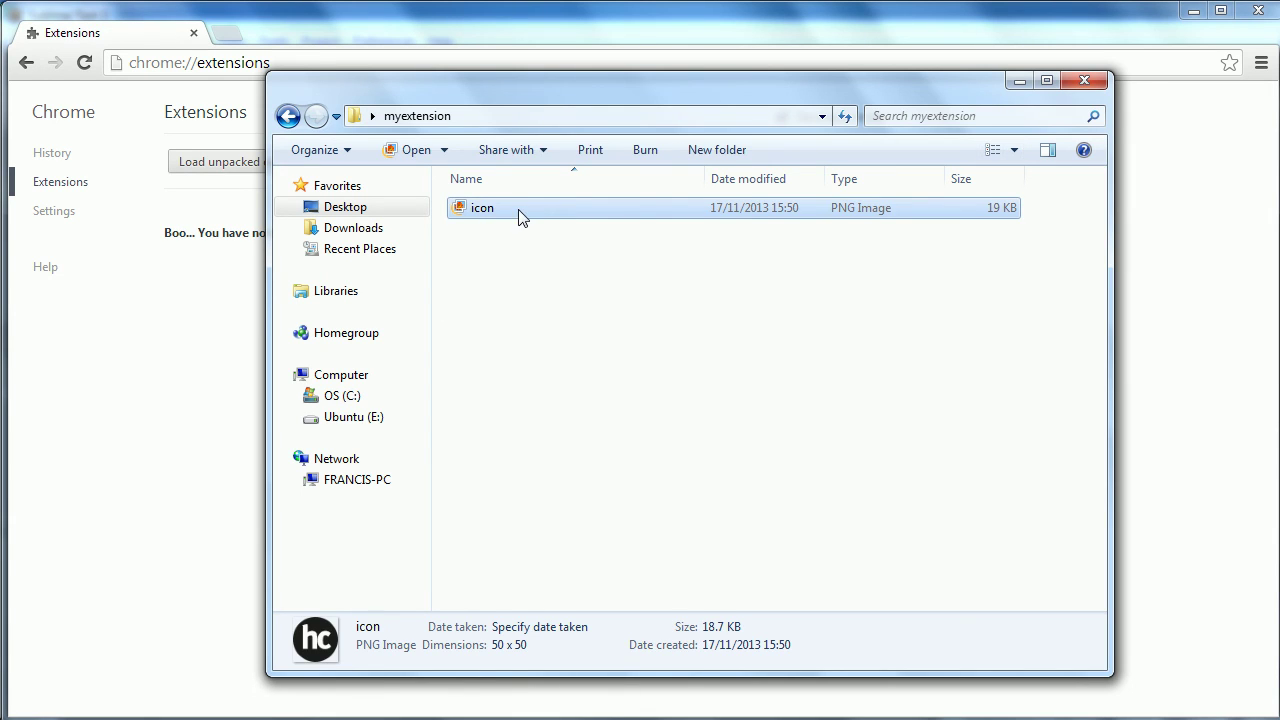
double_click(519, 215)
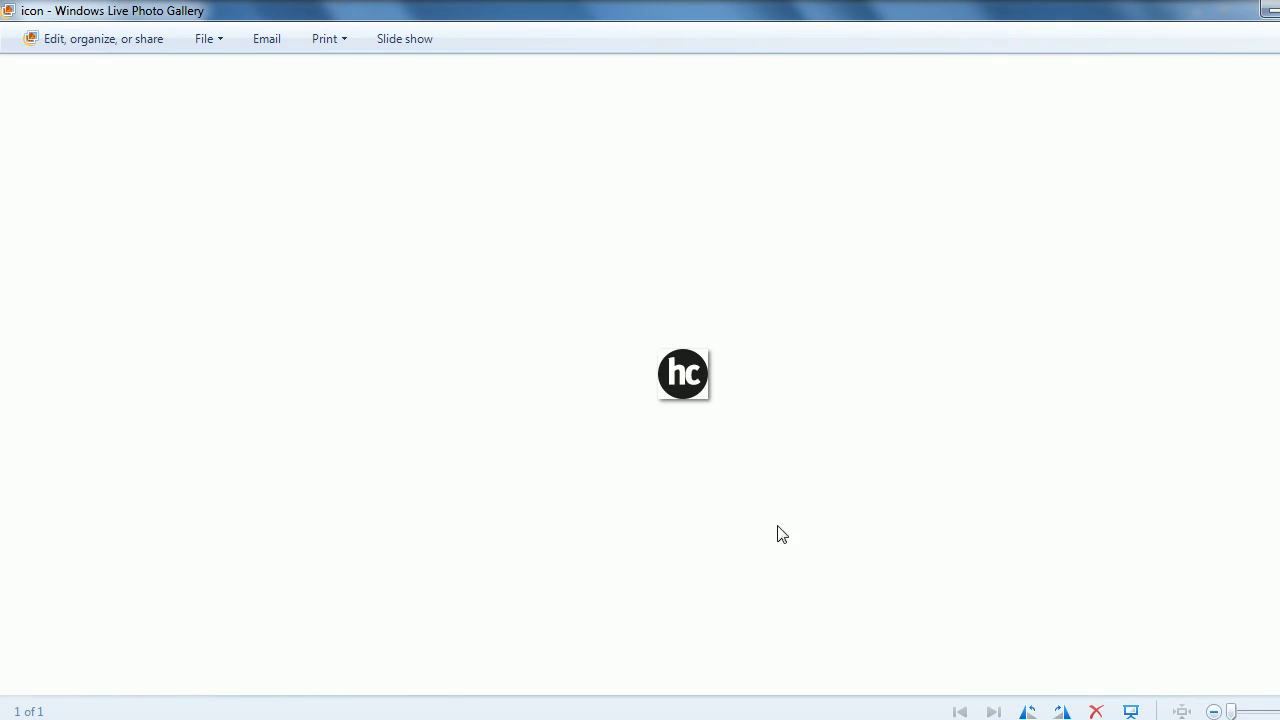
click(1270, 8)
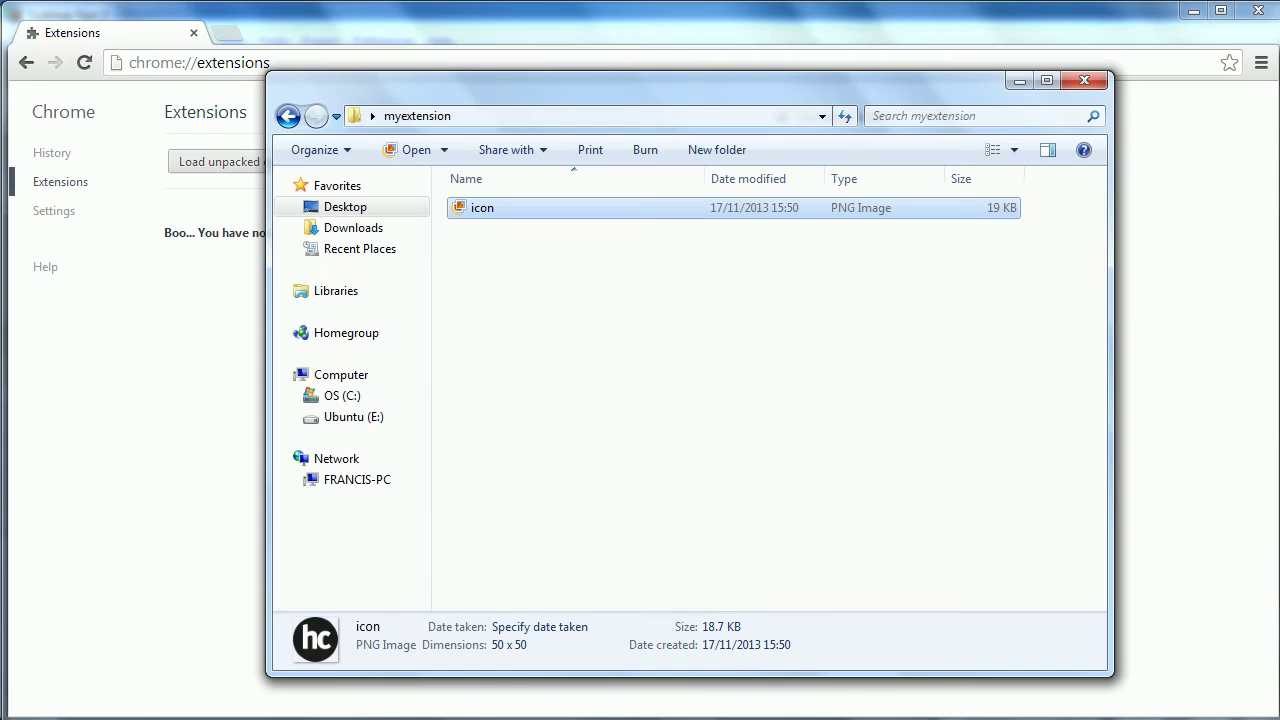
click(575, 312)
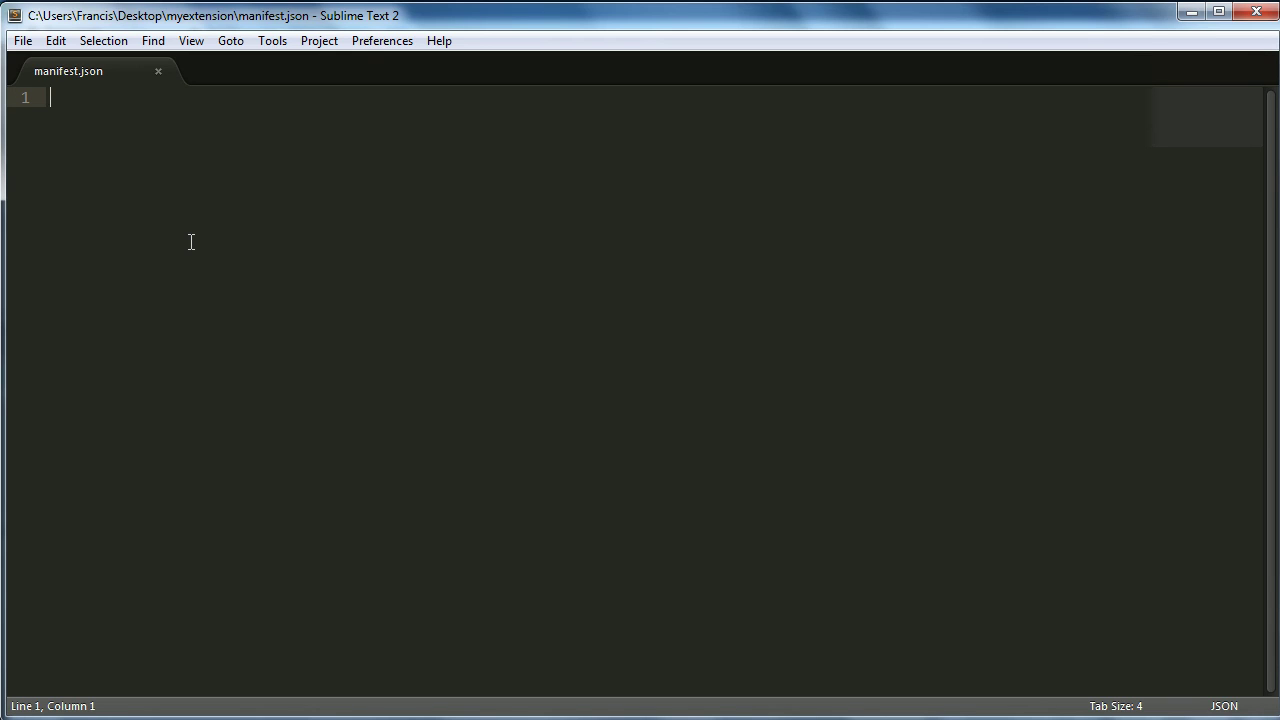
Create an empty JSON object with an indented blank line inside the braces, and save
text({)
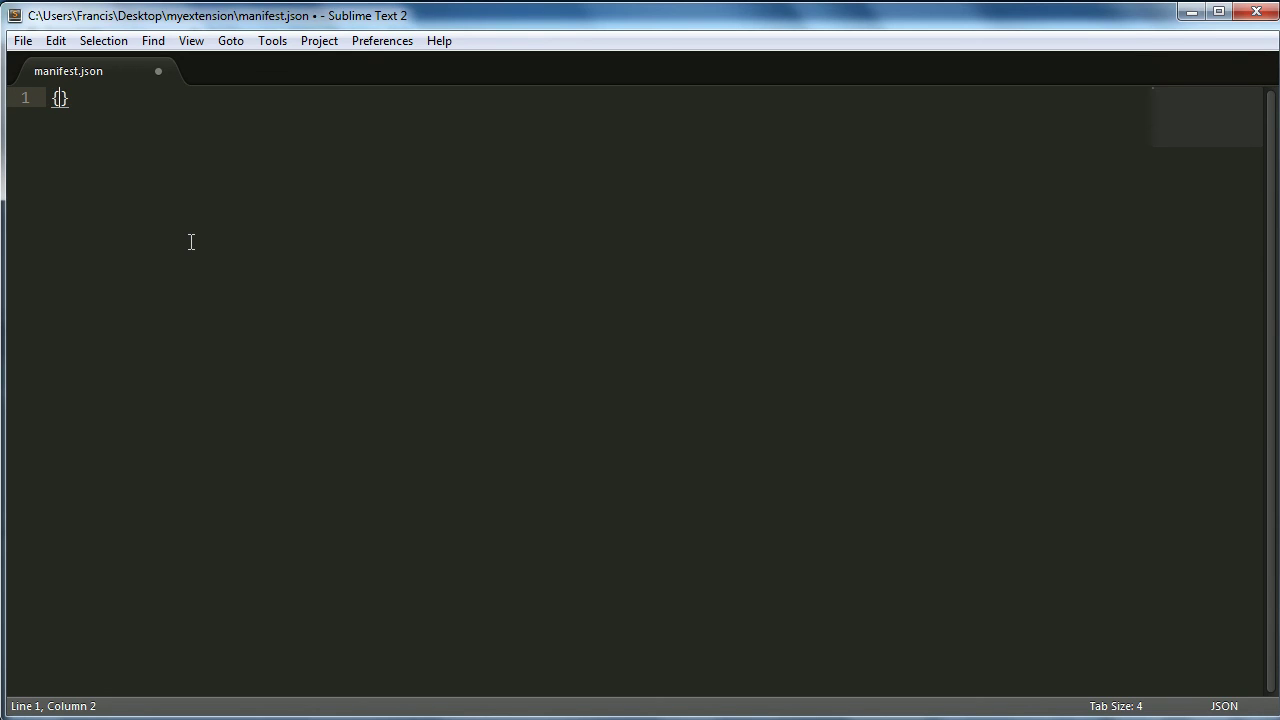
key(Return)
key(Return)
key(Up)
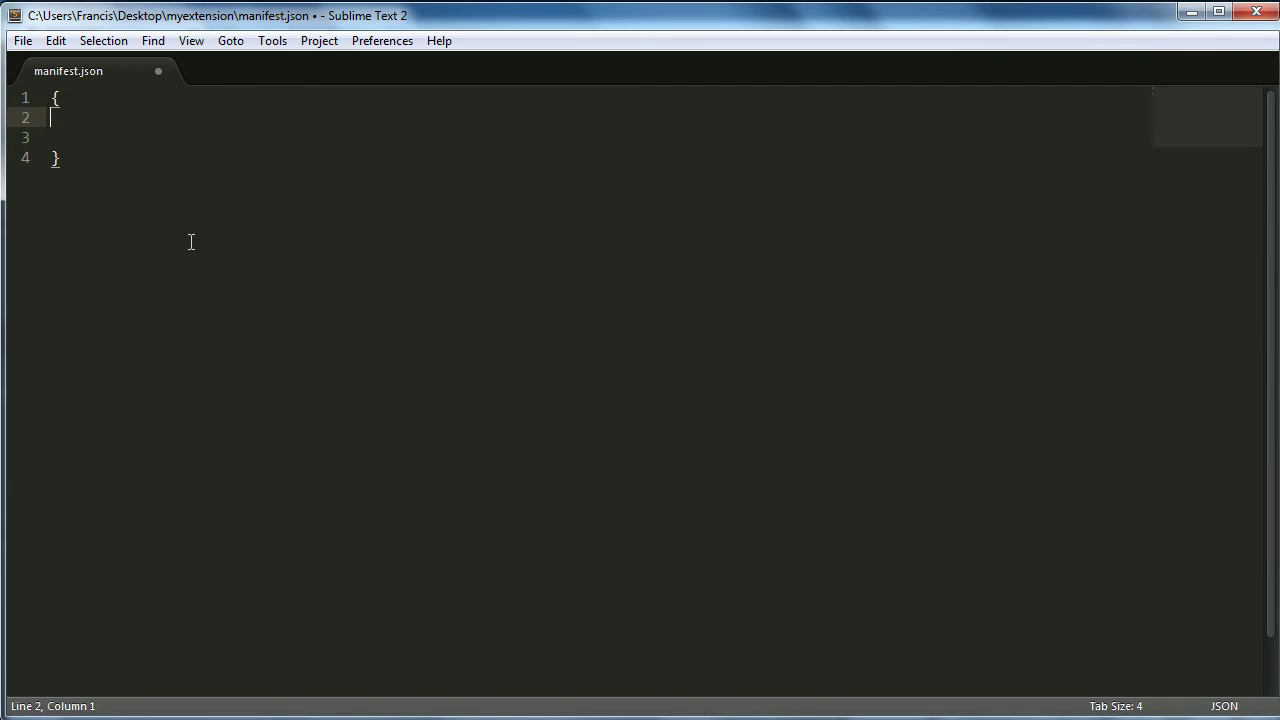
key(Return)
key(ctrl+s)
key(Tab)
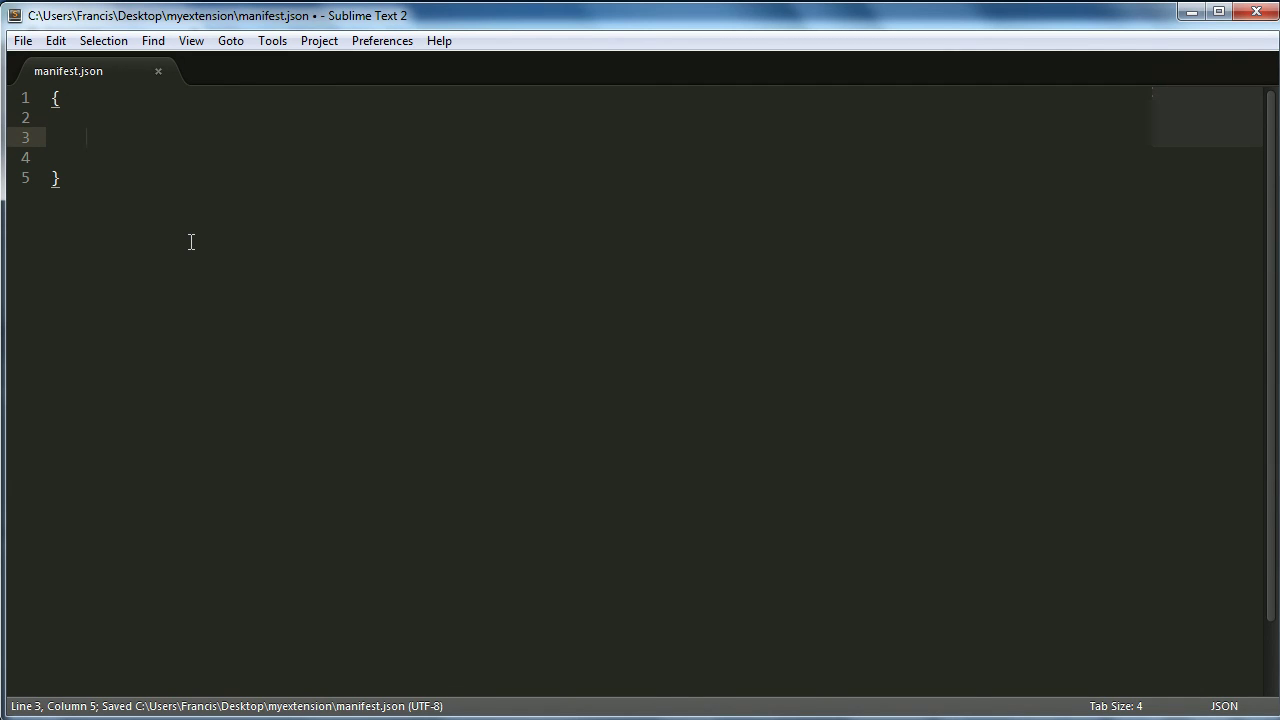
key(ctrl+s)
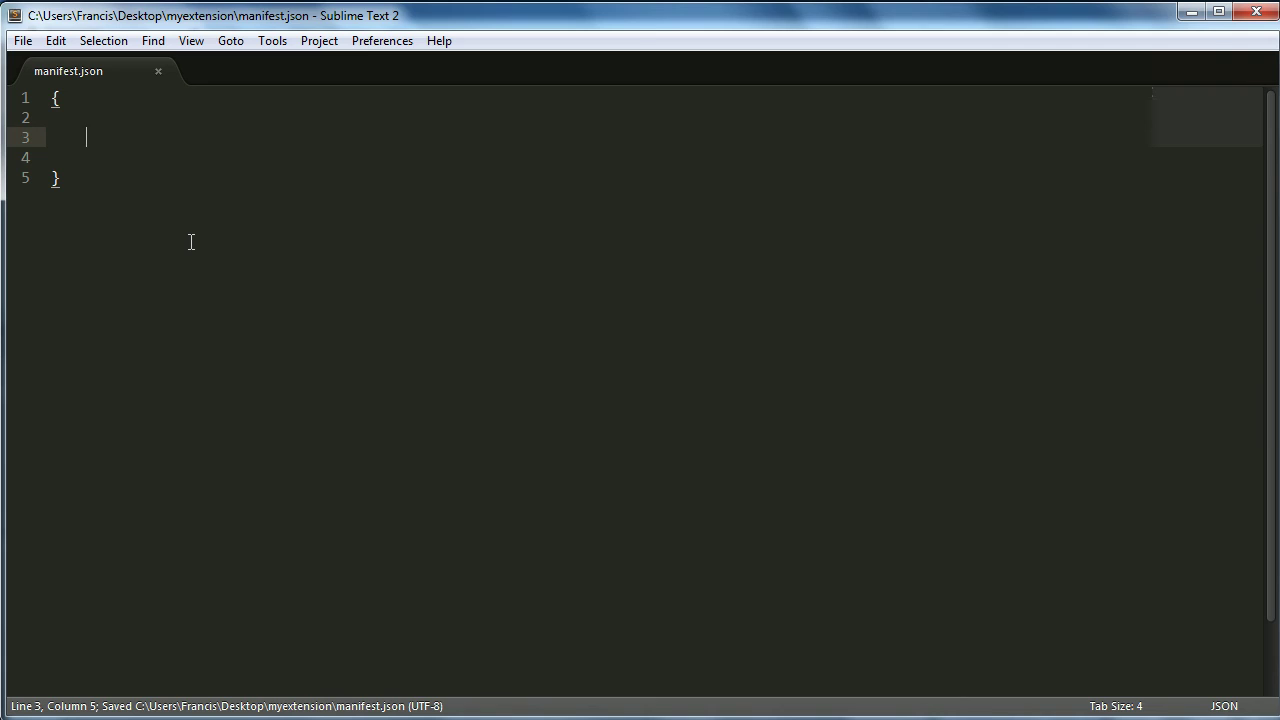
Write the "name": key on the indented line inside the braces
text(")
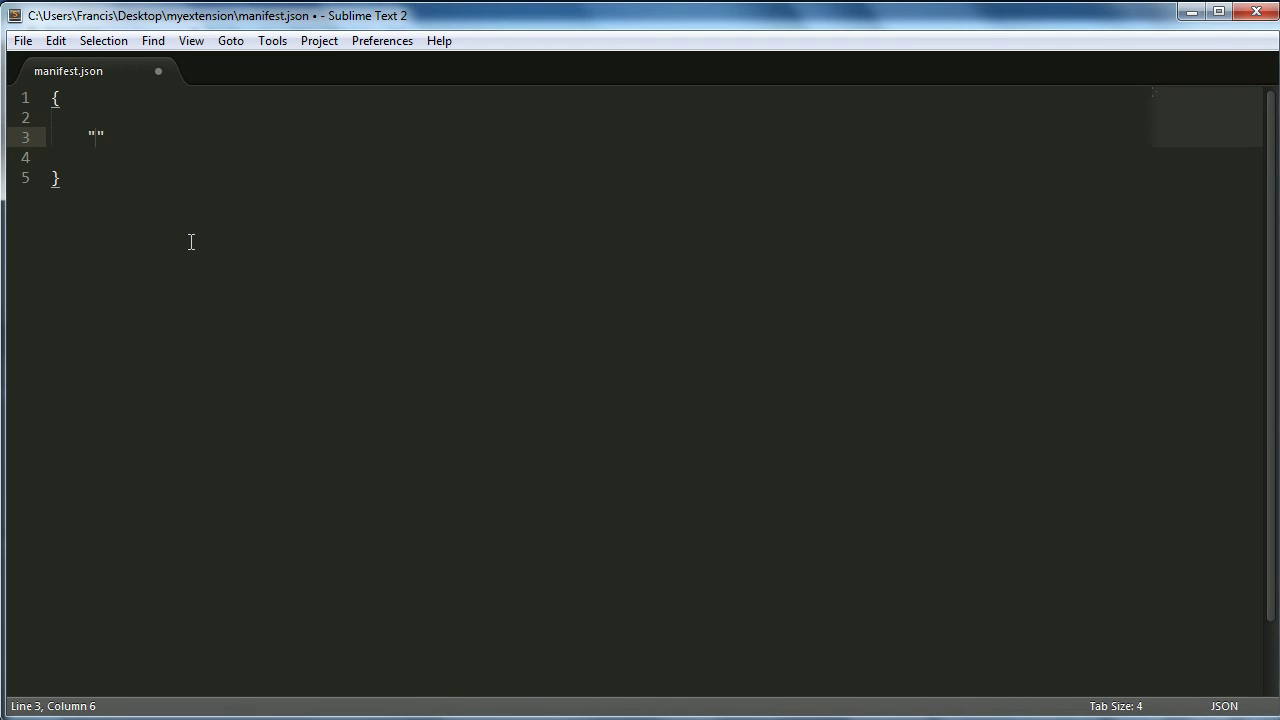
text(name:)
key(BackSpace)
key(Right)
text(:)
key(shift+Left)
key(shift+Left)
key(shift+Left)
key(shift+Left)
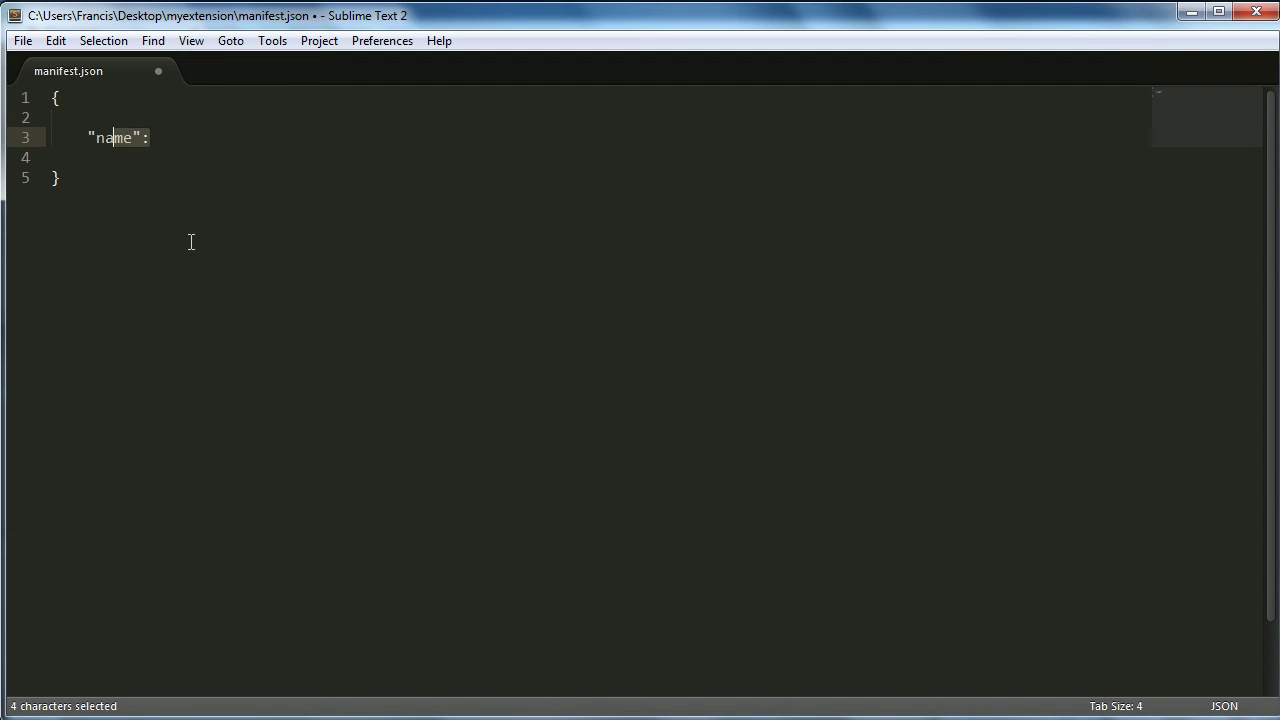
key(shift+Left)
key(shift+Left)
key(shift+Left)
key(Left)
key(Down)
key(Left)
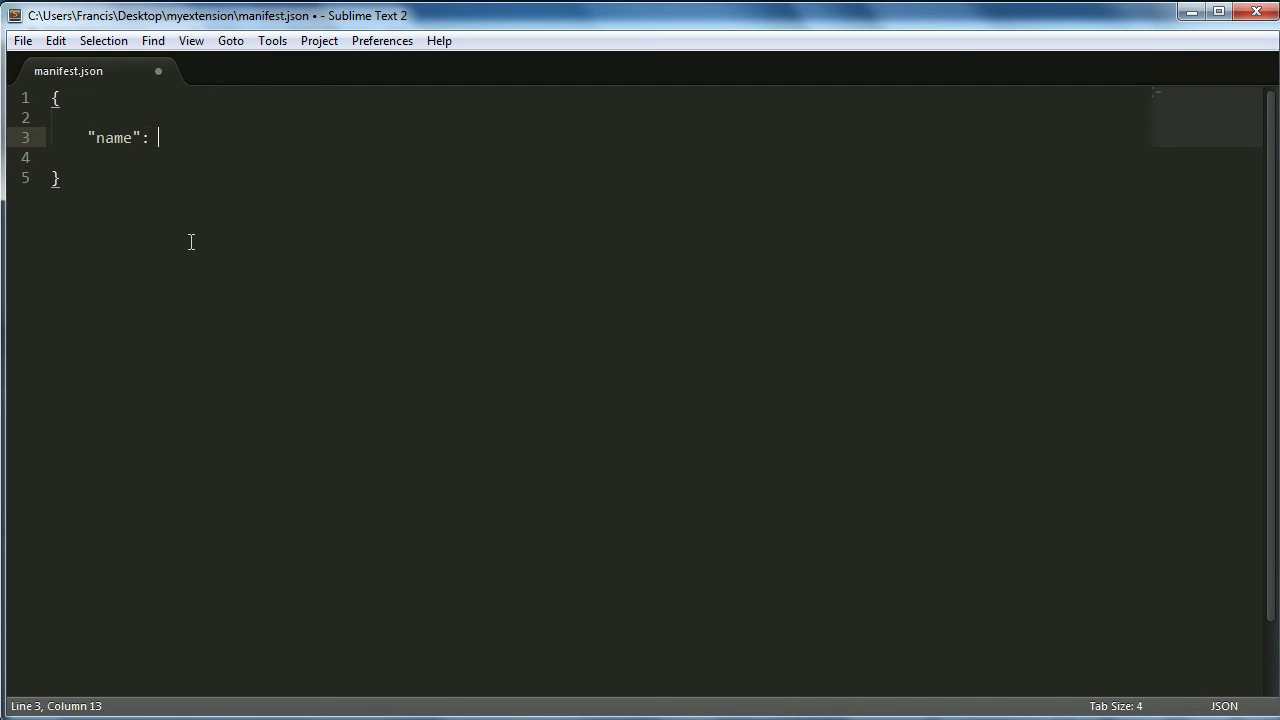
Add empty value quotes after the name key, with the cursor between them
text(")
key(Right)
key(shift+Left)
key(shift+Left)
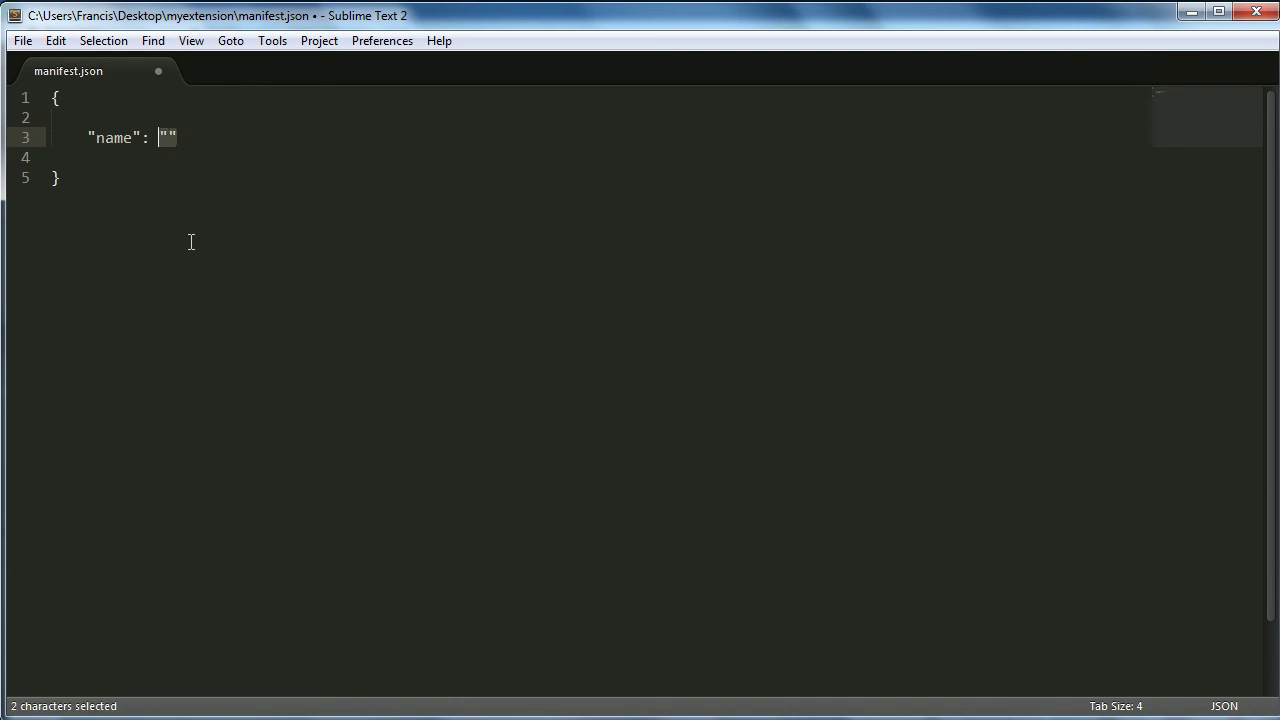
key(Left)
key(Right)
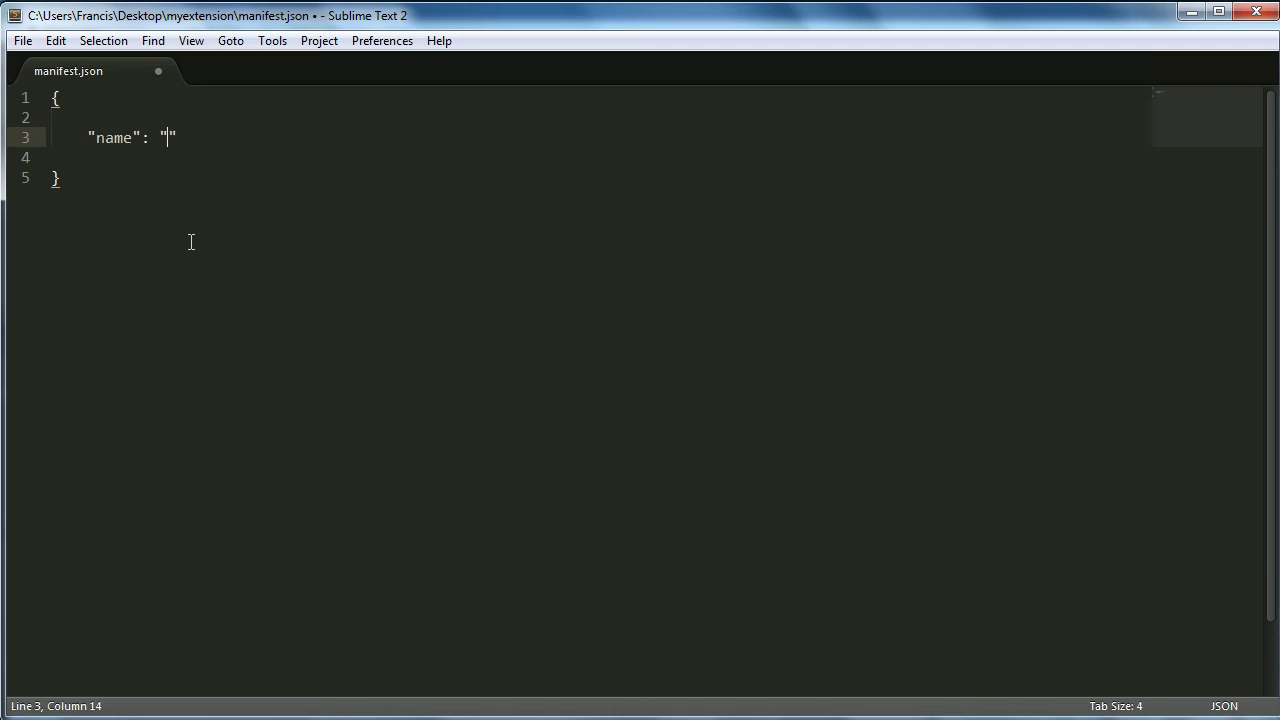
Set the name value to "My Extension", save, and remove a stray semicolon
text(h)
text(owCode)
key(BackSpace)
key(BackSpace)
key(BackSpace)
key(BackSpace)
key(BackSpace)
key(BackSpace)
key(BackSpace)
text(My)
key(BackSpace)
key(BackSpace)
key(BackSpace)
text(My Exten)
text(sion)
key(ctrl+s)
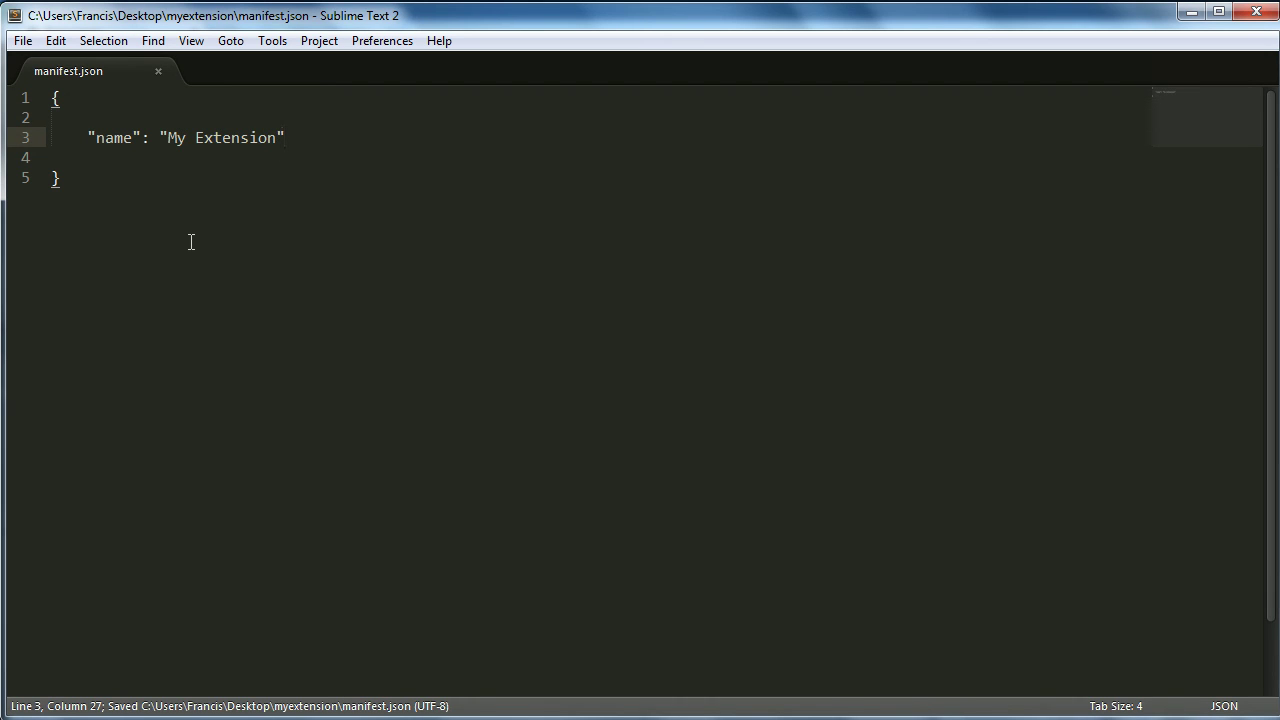
text(;)
key(BackSpace)
End the name line with a comma and add "version": "1.0",
text(,)
key(ctrl+s)
key(Return)
text(")
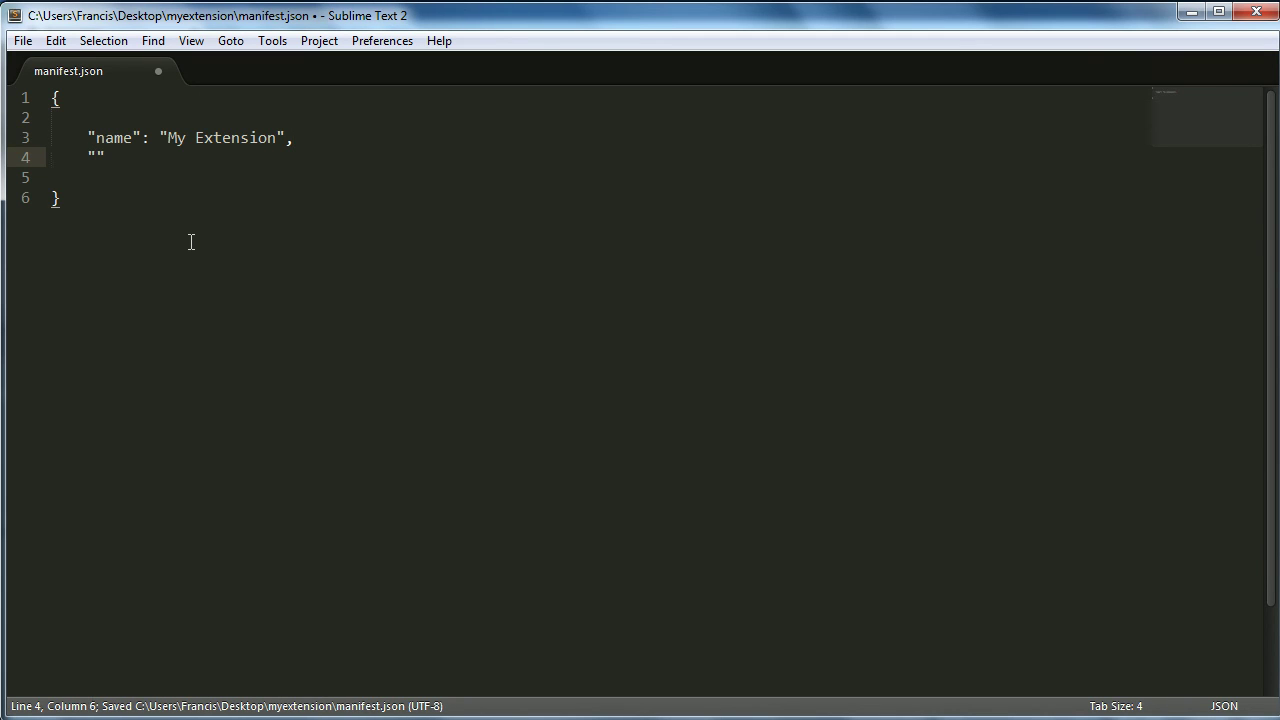
text(: )
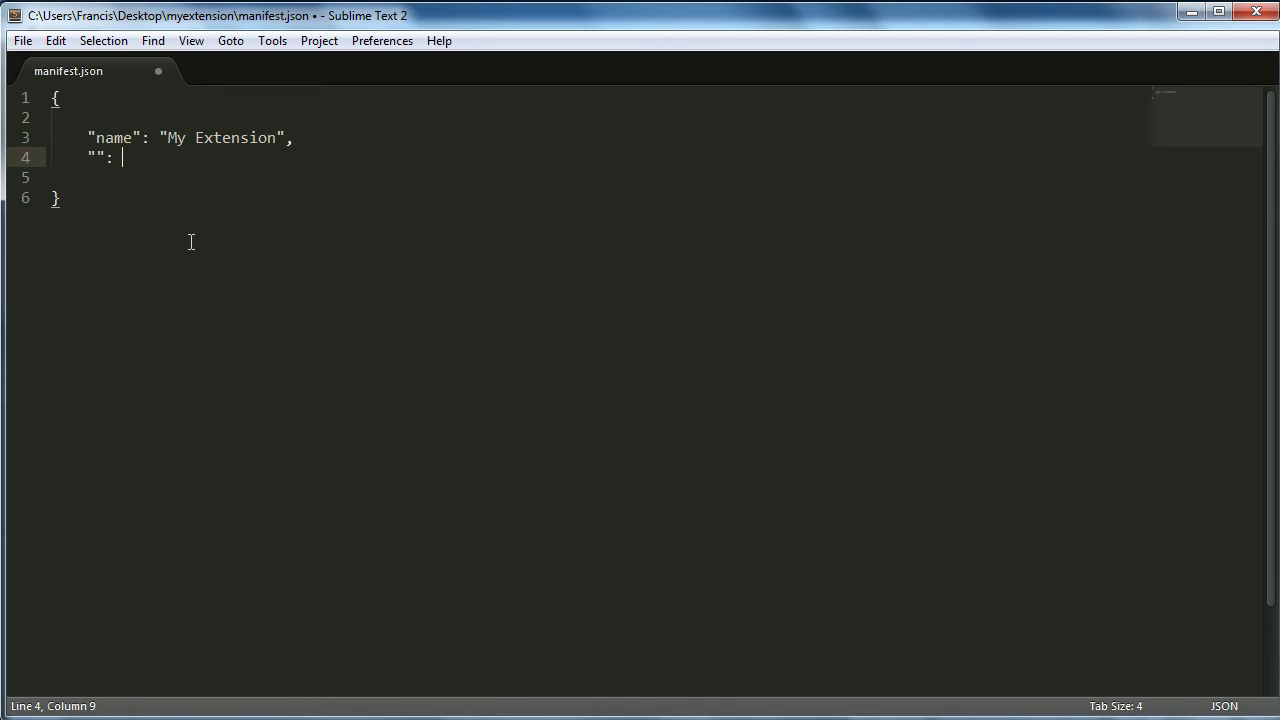
text(")
key(Menu)
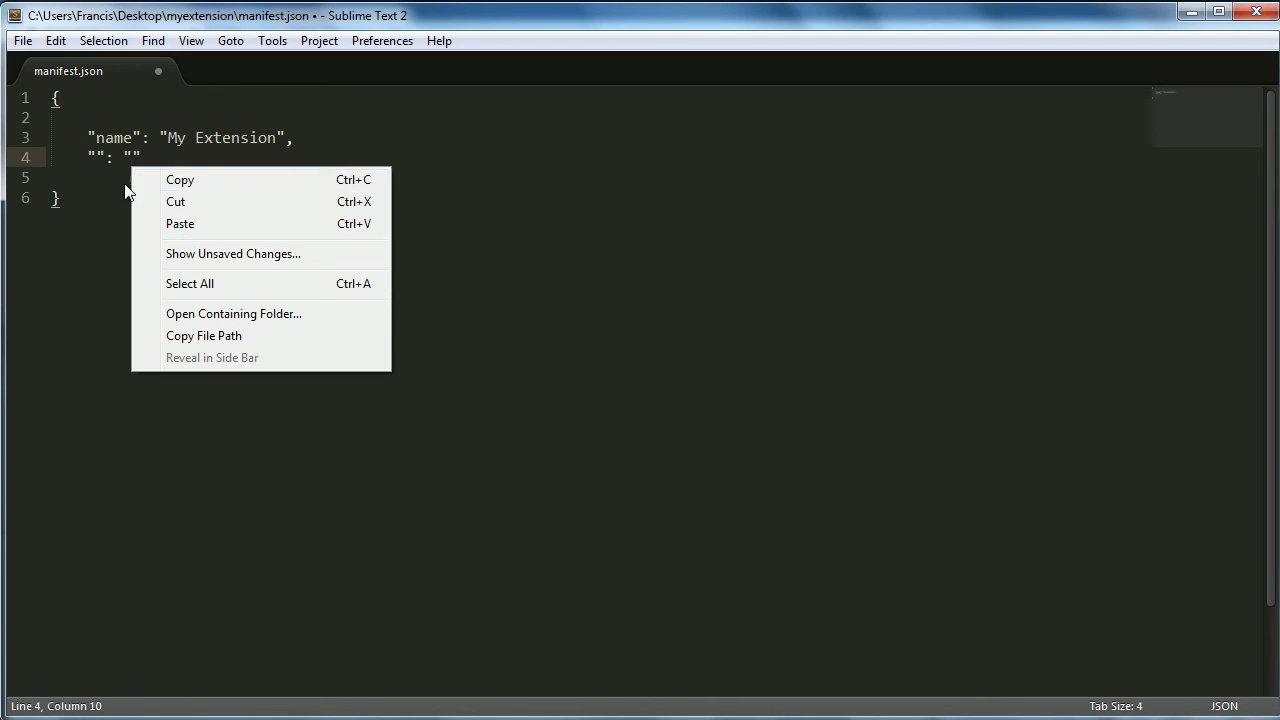
click(96, 163)
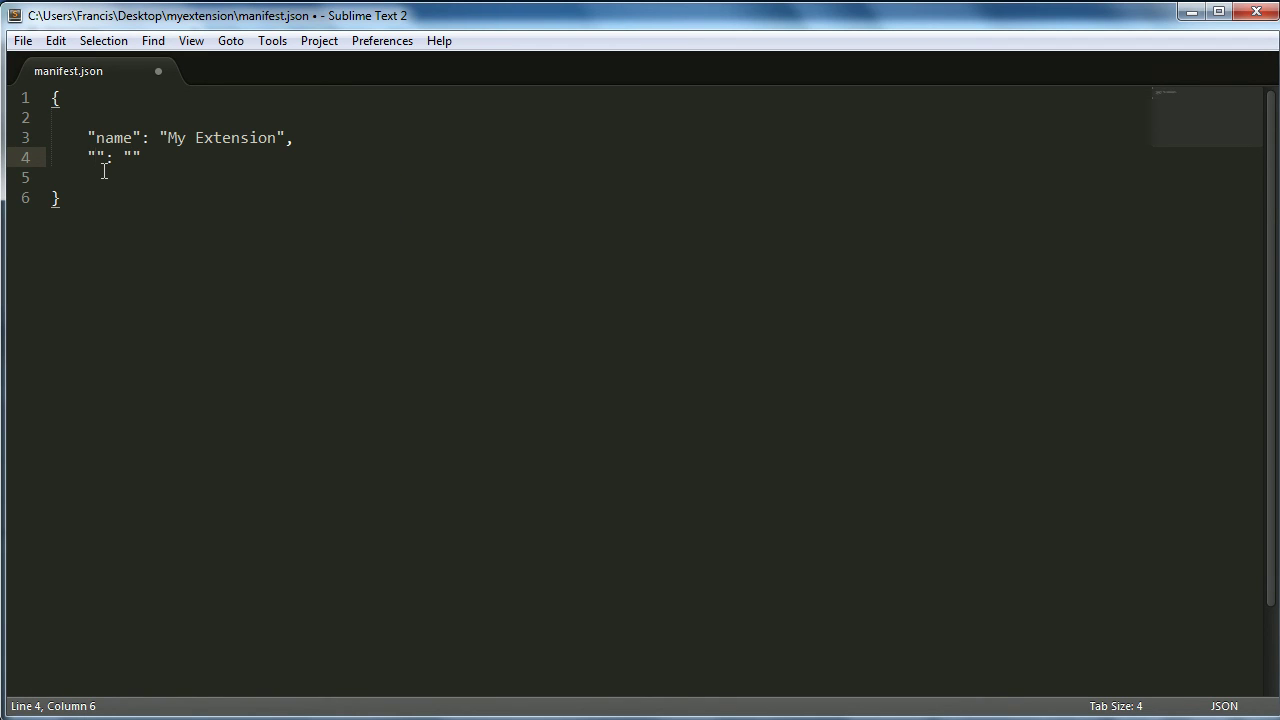
text(version)
text(")
key(Right)
key(Right)
key(Right)
text(1.0",)
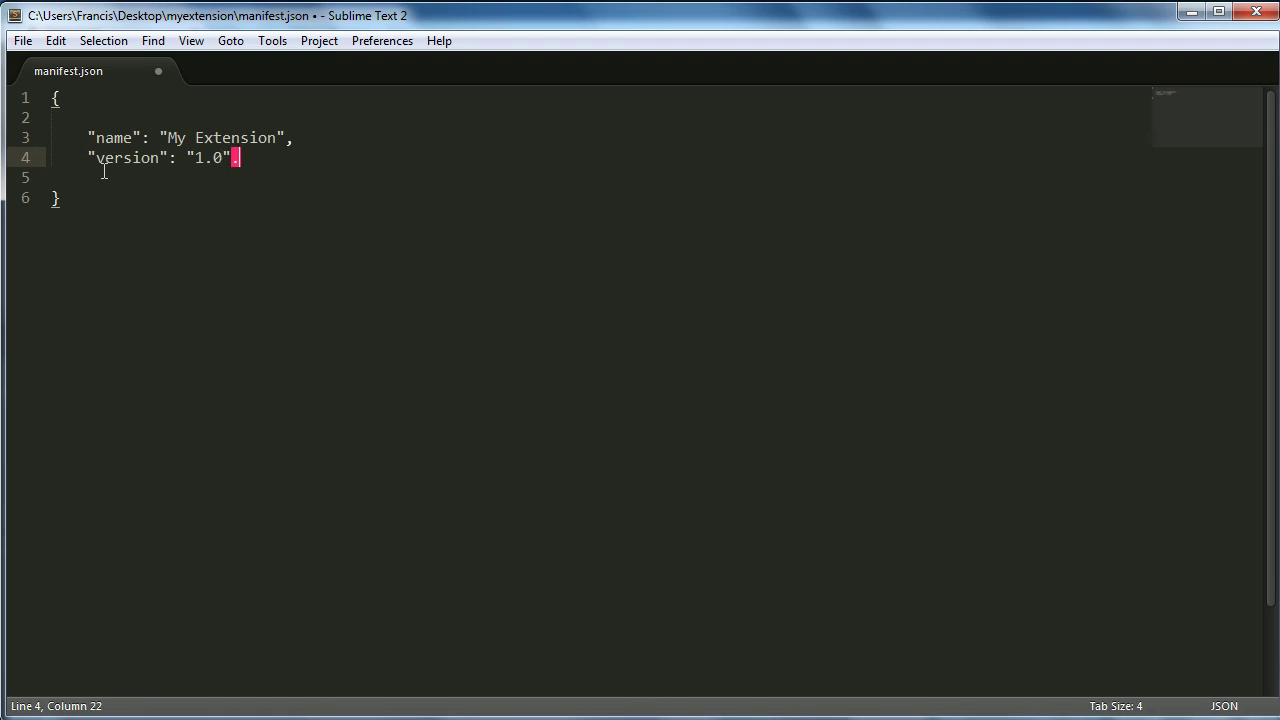
Add "description": "This is a short description for our Chrome extension." and save
key(Return)
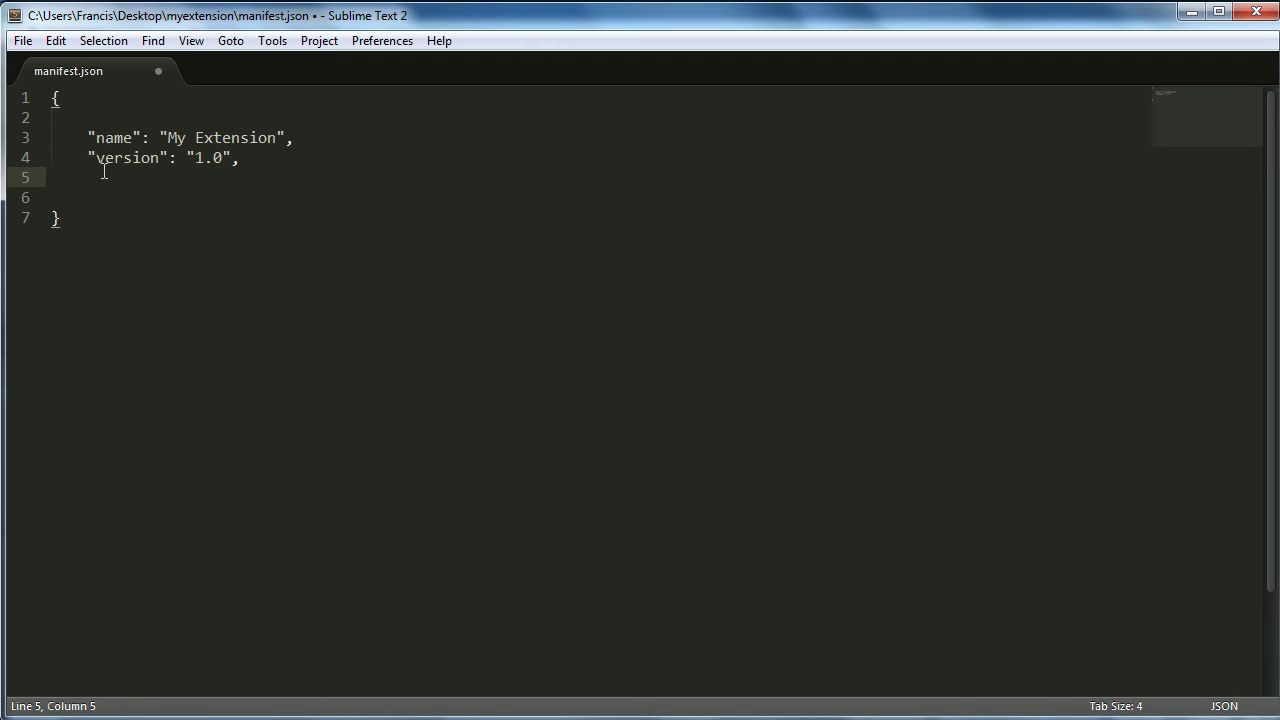
text("",)
key(BackSpace)
text(: ")
text(",)
key(Left)
key(Left)
key(Left)
text(de)
text(scription)
key(ctrl+s)
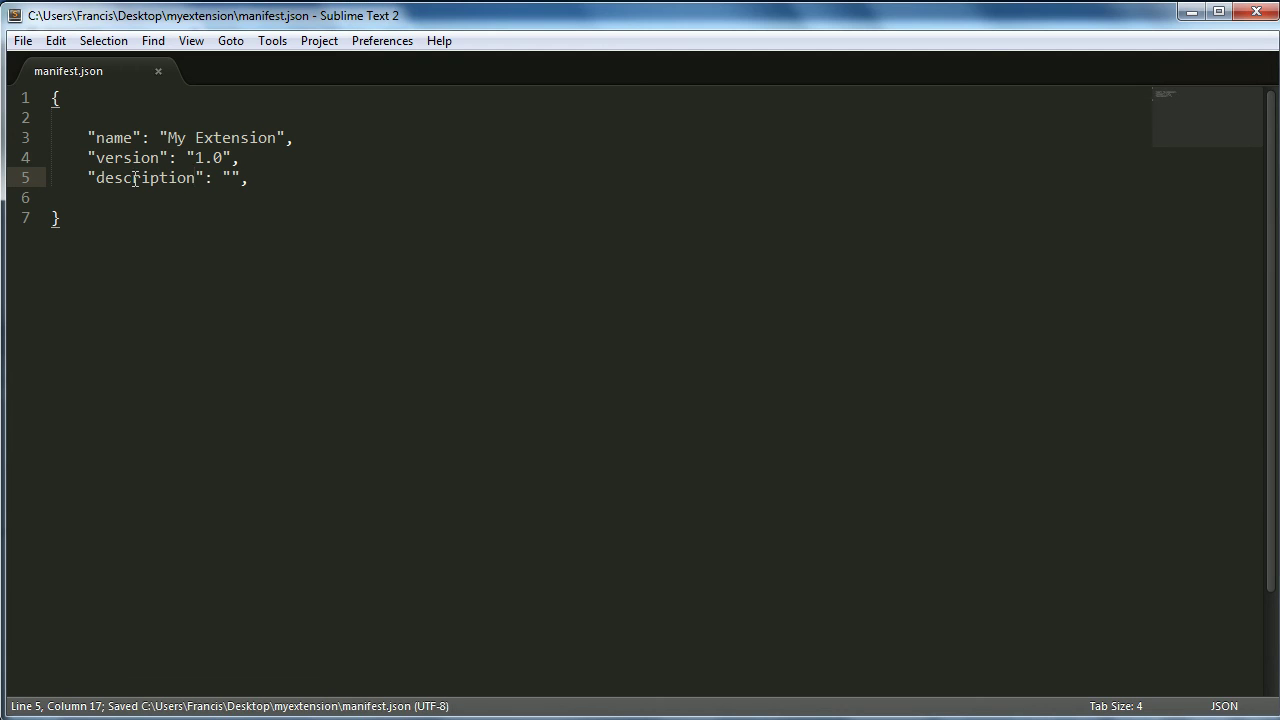
key(Right)
key(Right)
key(Right)
text(This is )
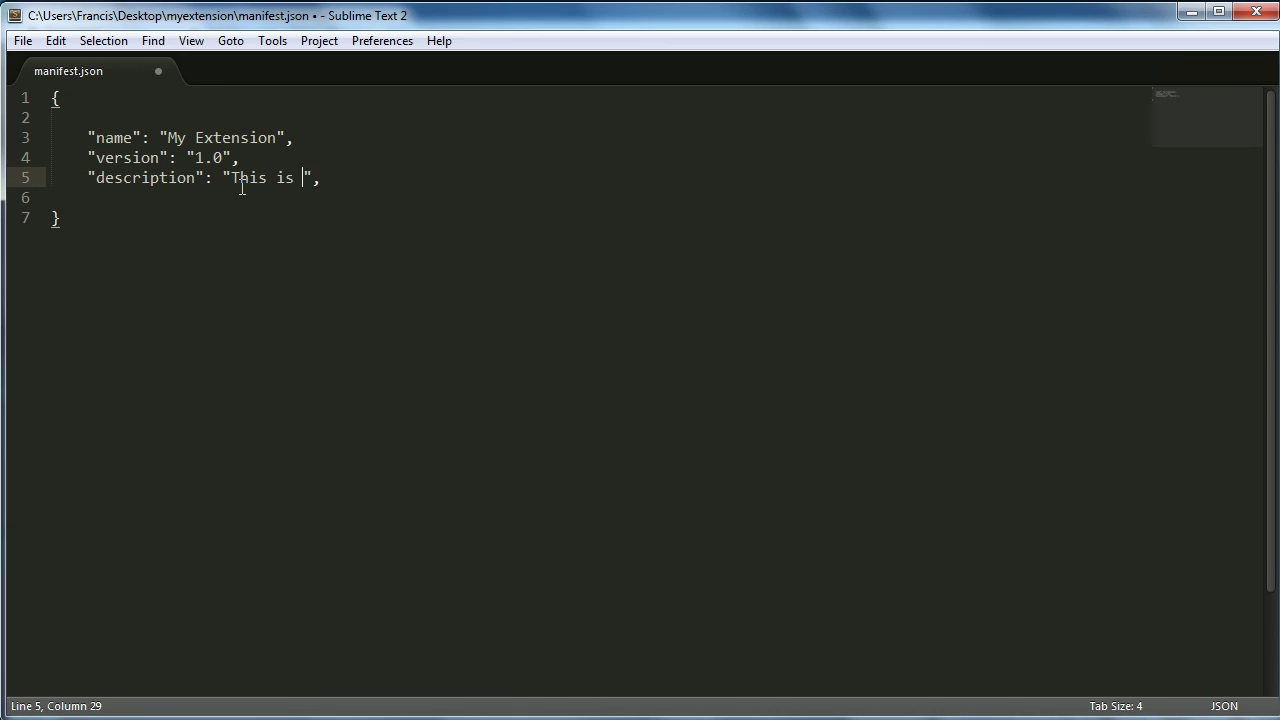
text(a short des)
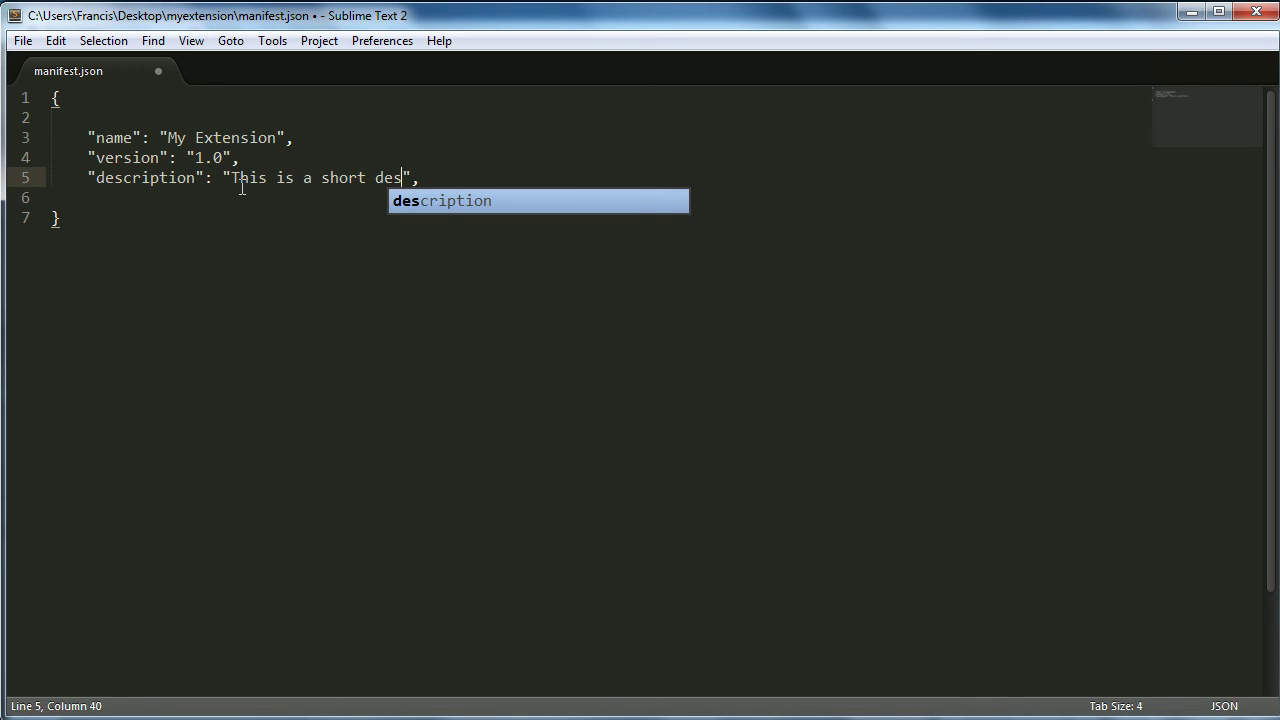
text(cription)
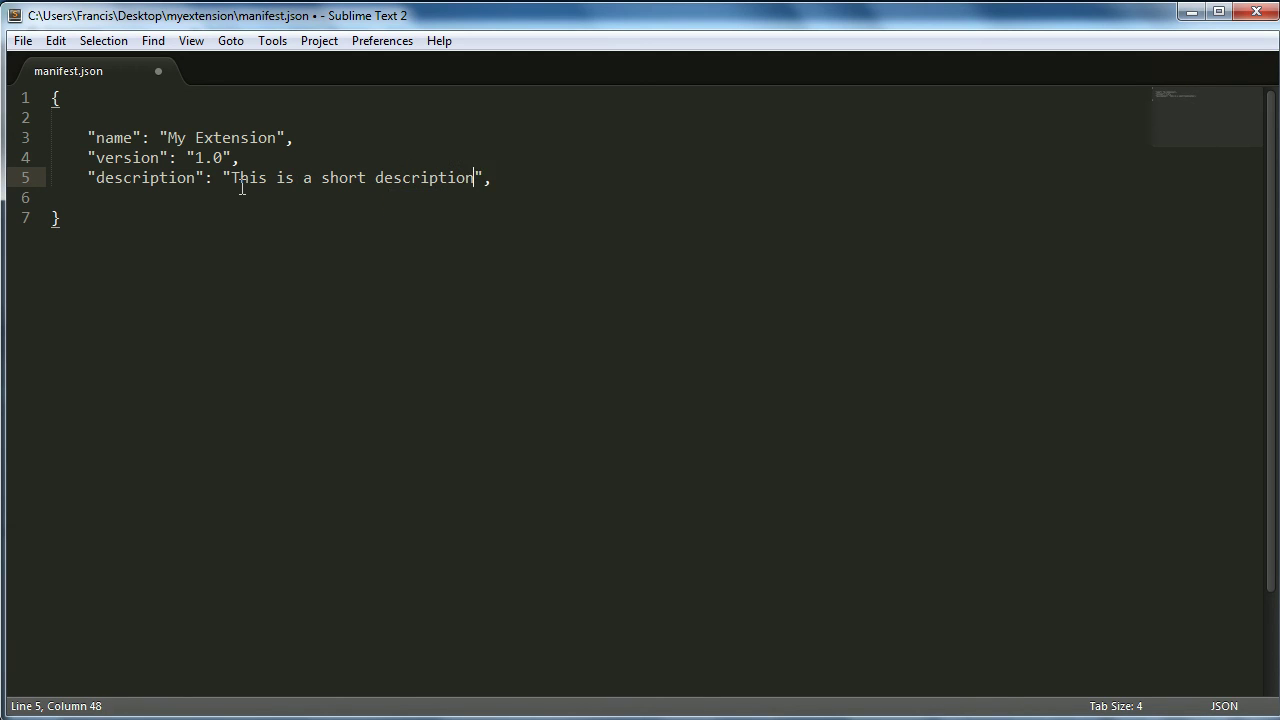
text( for our Ch)
text(rome extension)
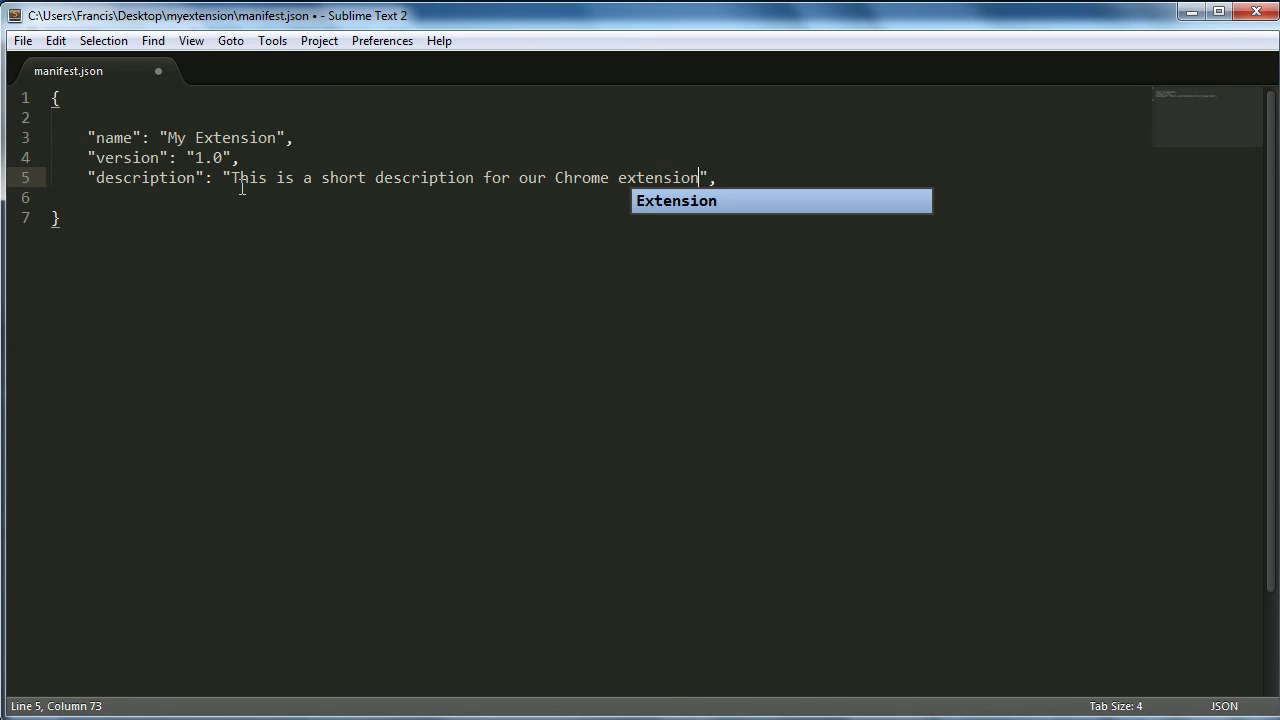
text(.)
key(ctrl+s)
key(End)
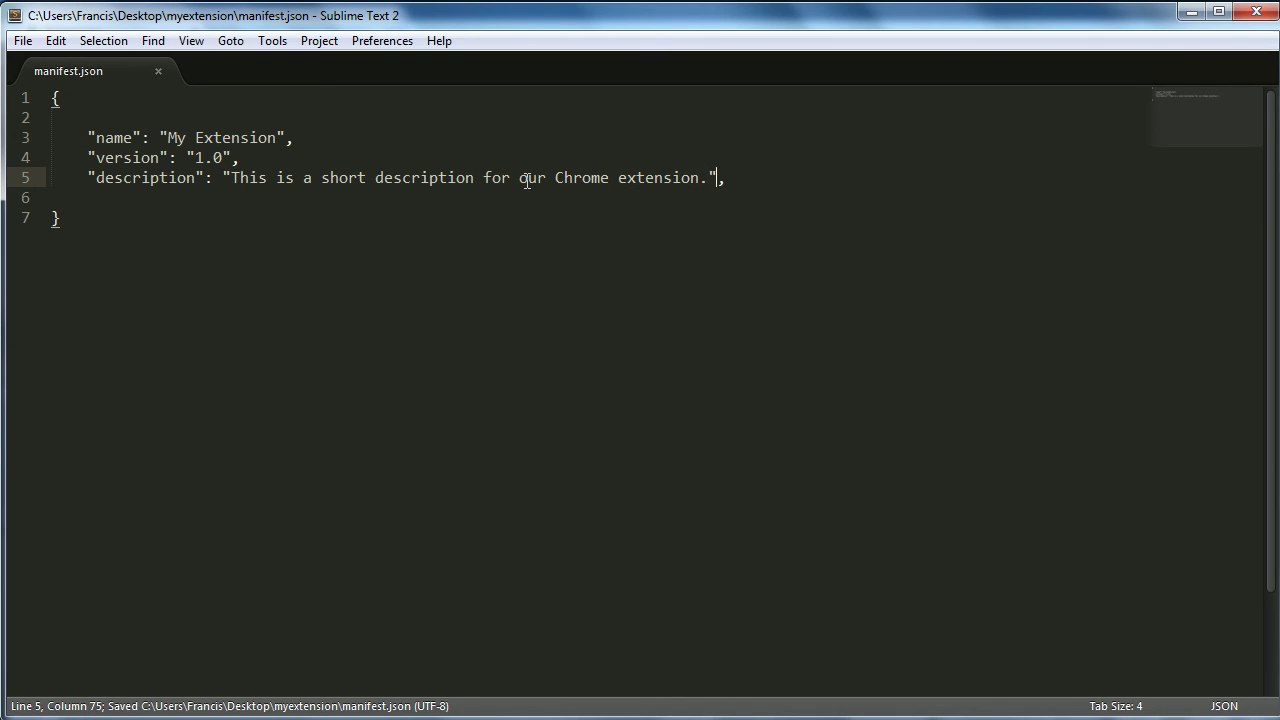
key(Return)
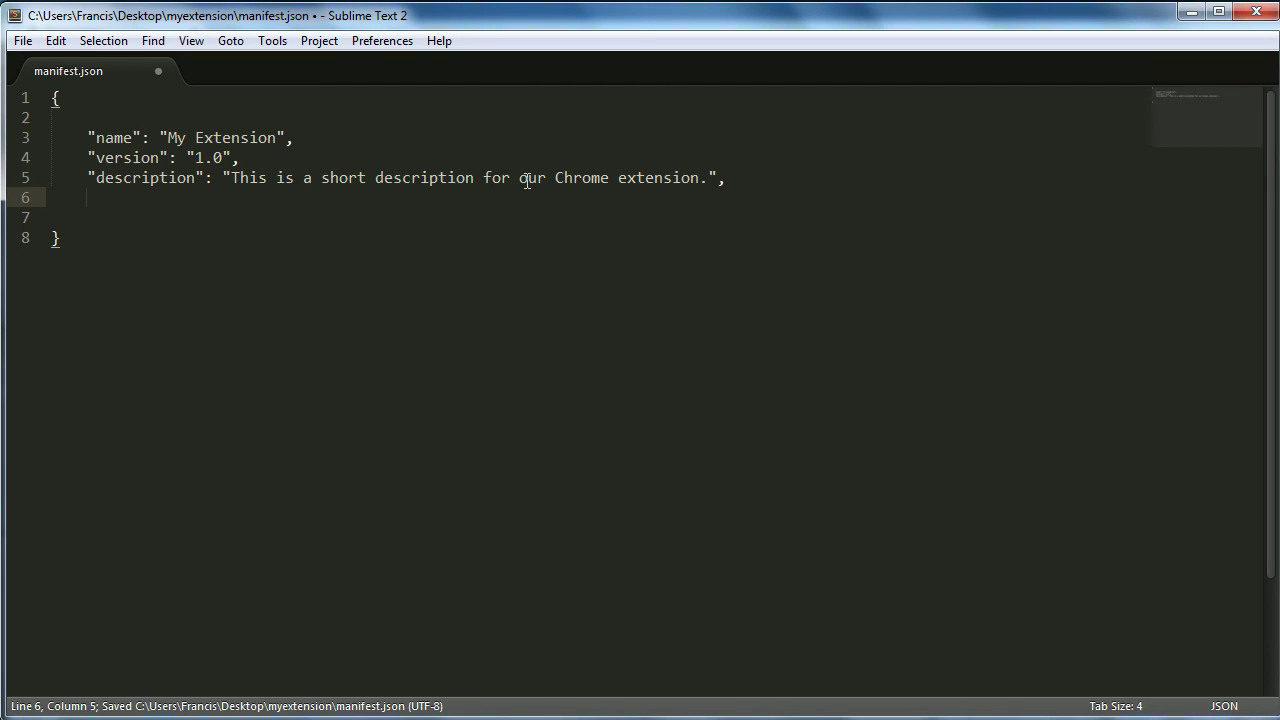
Add the "browser_action": key with an opening brace block, and save
text(")
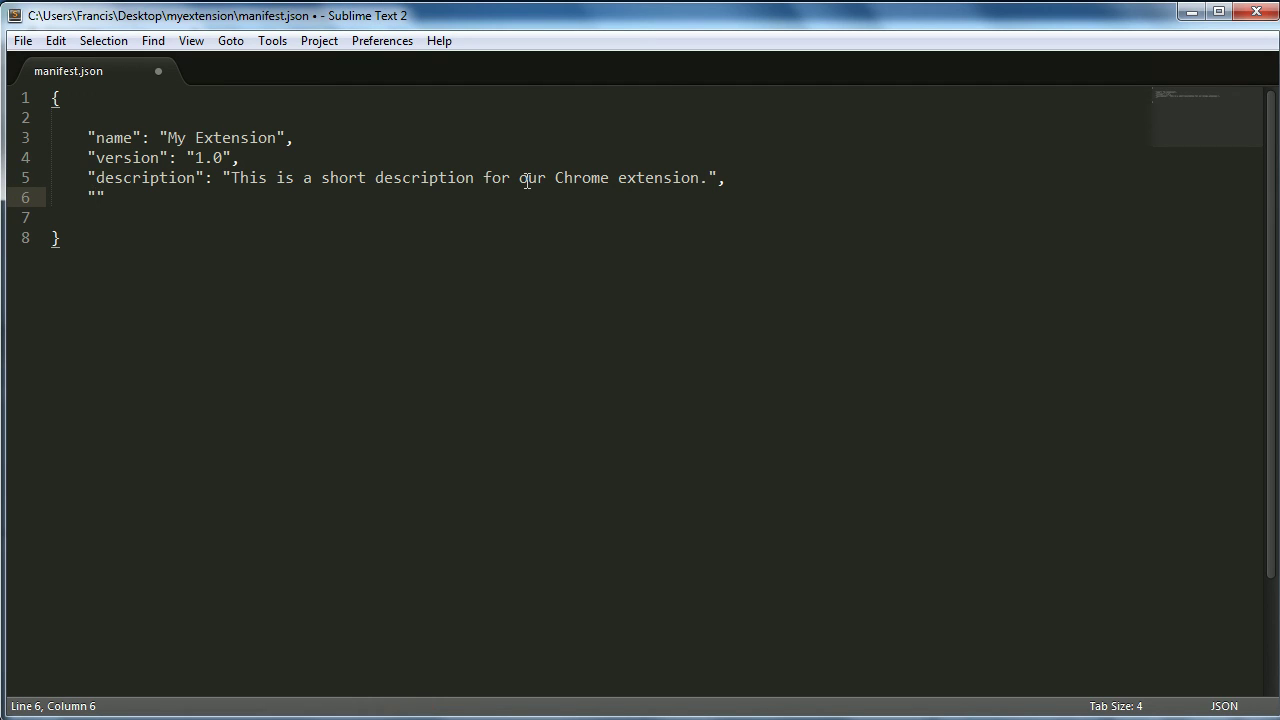
text(brows)
key(BackSpace)
key(BackSpace)
text(wser_act)
text(ion)
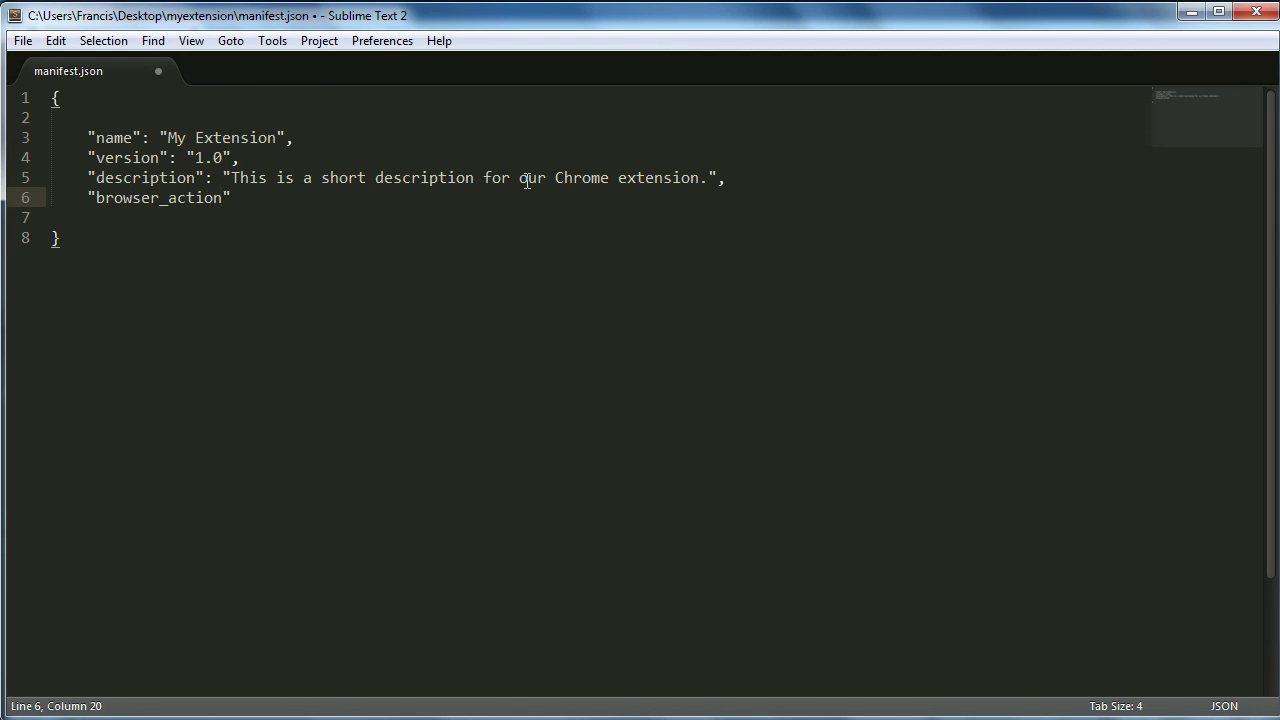
key(Right)
text(:)
text({)
key(Return)
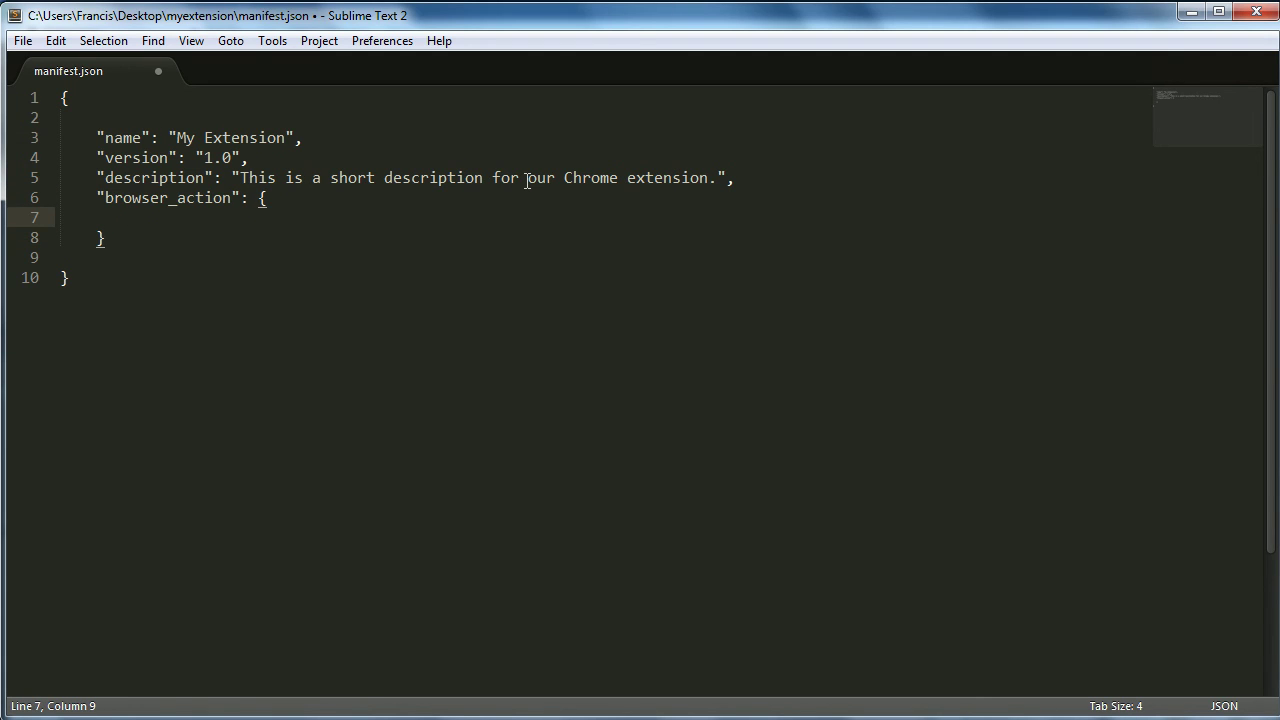
key(ctrl+s)
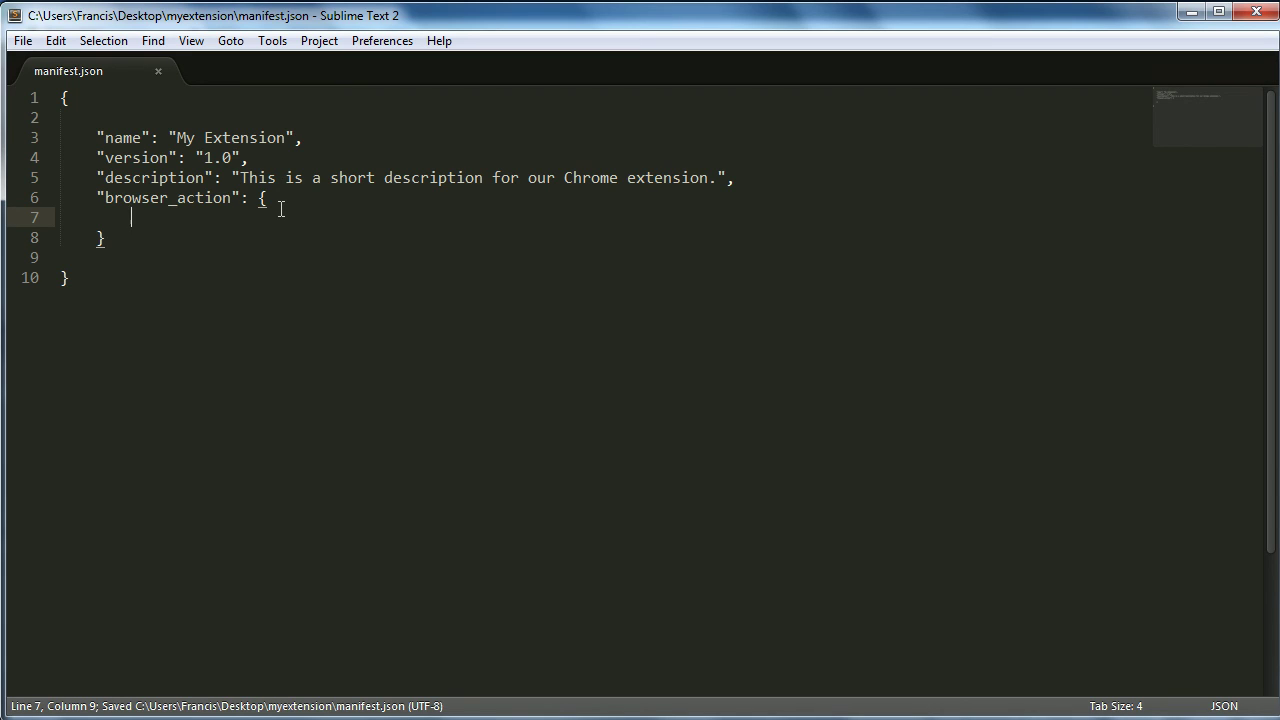
Inside browser_action, set "default_icon": "icon.png" and save manifest.json
text(")
text(de)
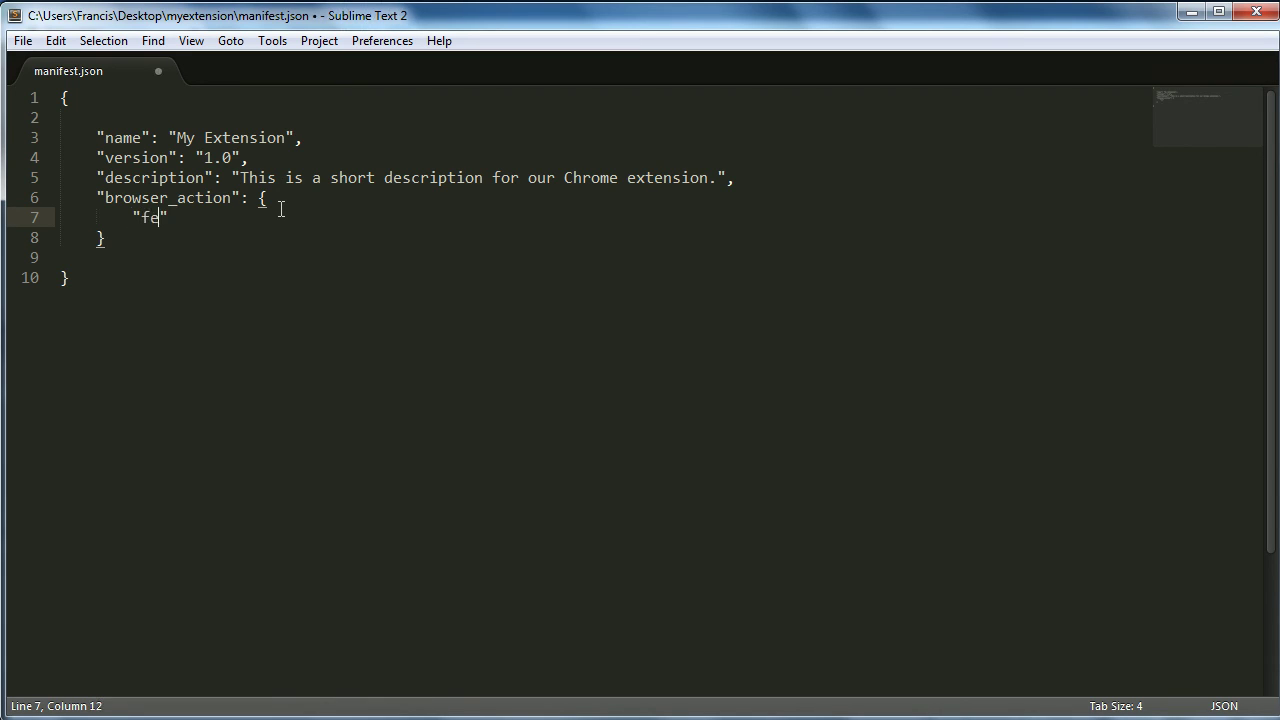
text(f)
key(BackSpace)
key(BackSpace)
key(BackSpace)
text(de)
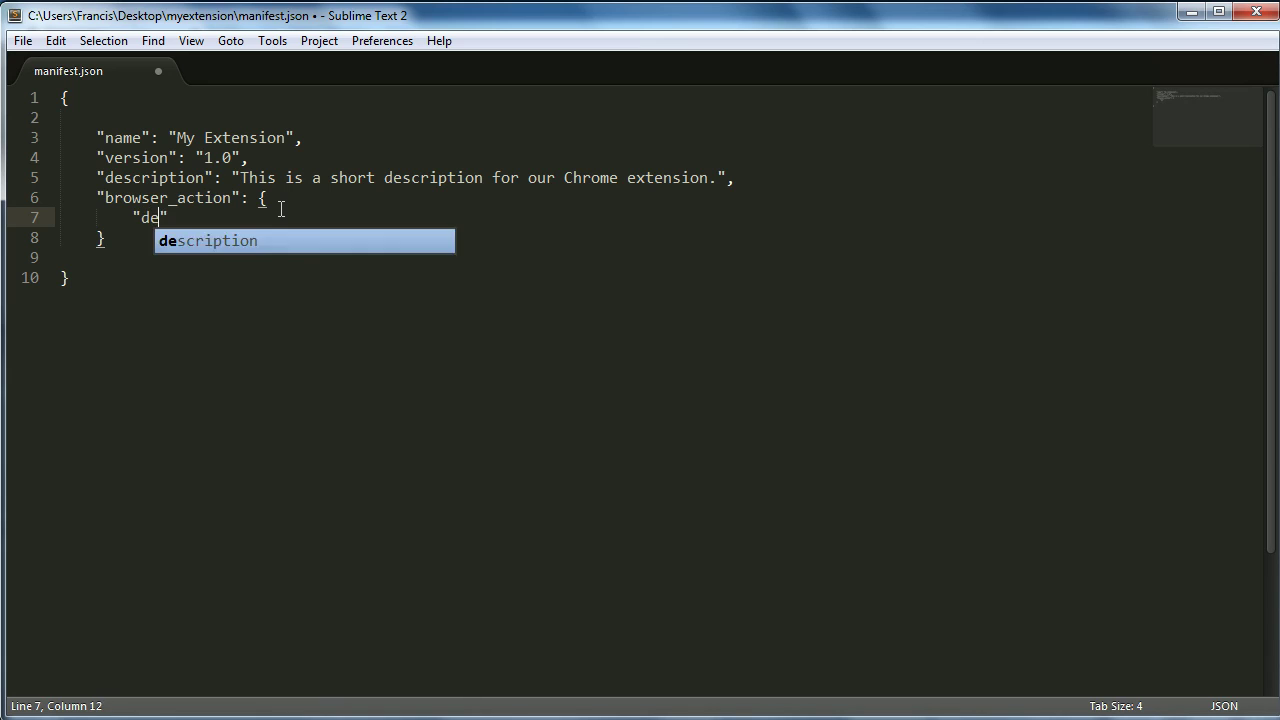
text(fault)
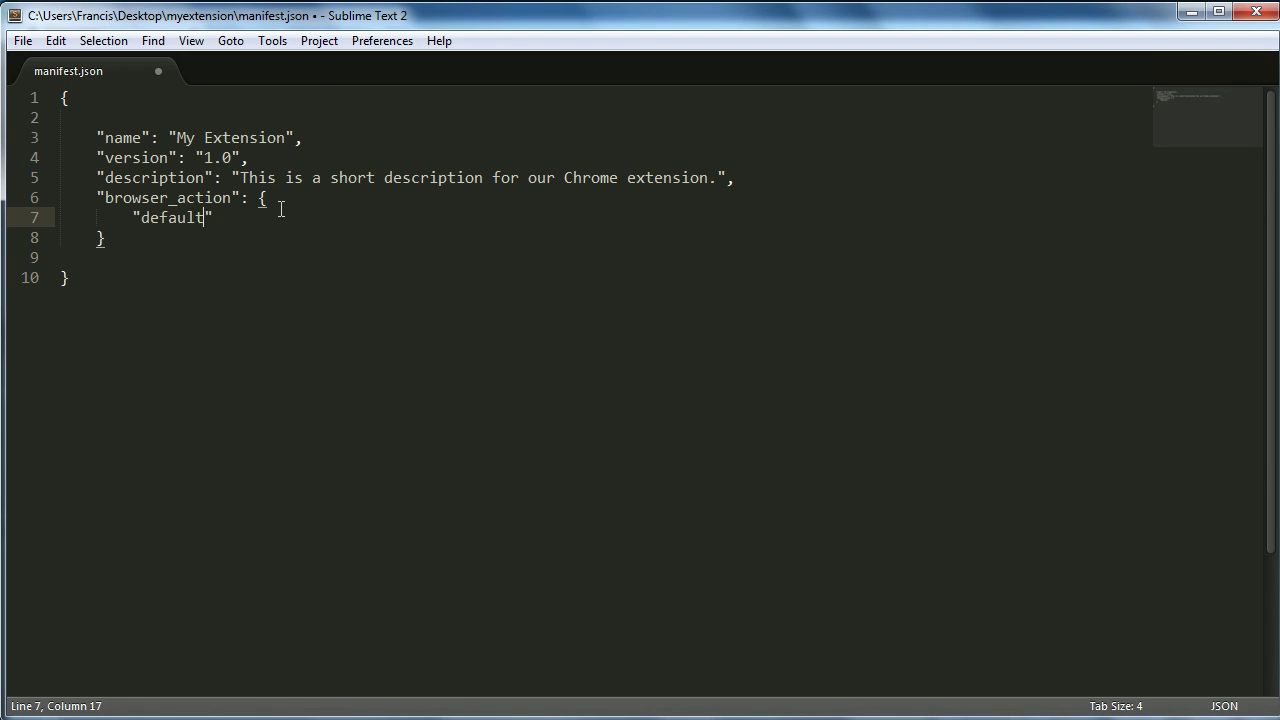
text(_icon": ")
text(icon.p)
text(ng)
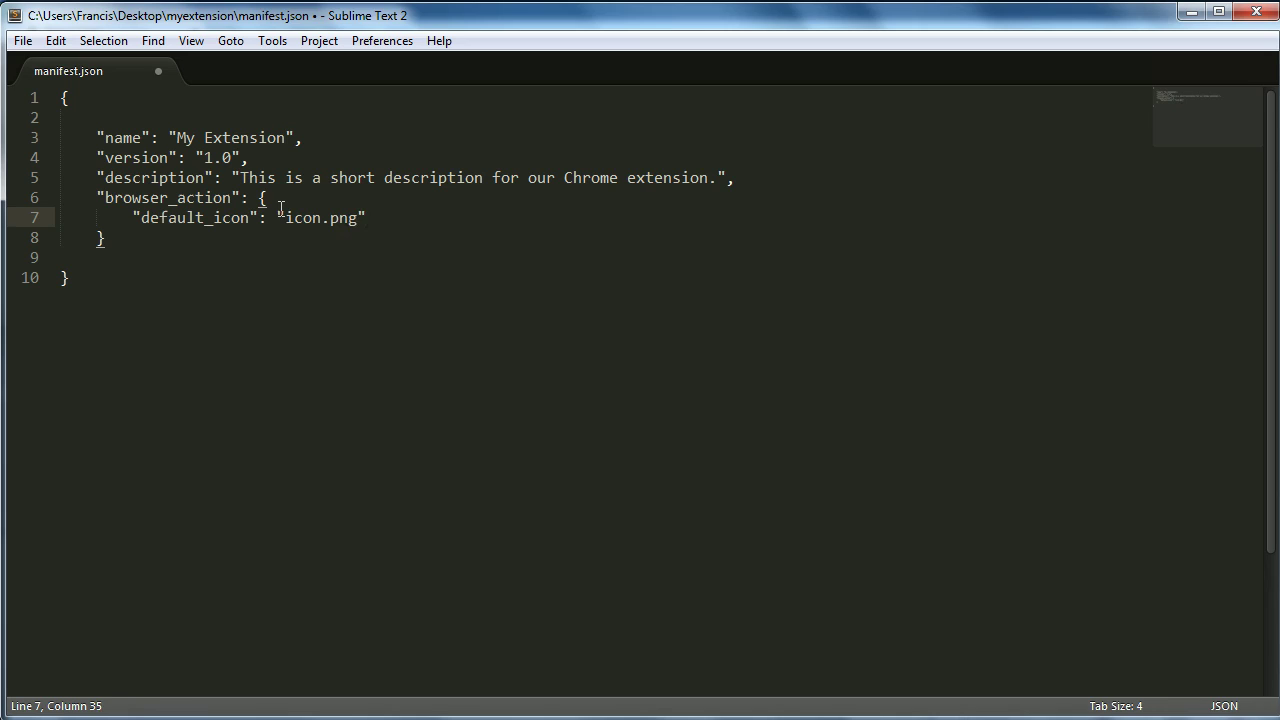
key(ctrl+s)
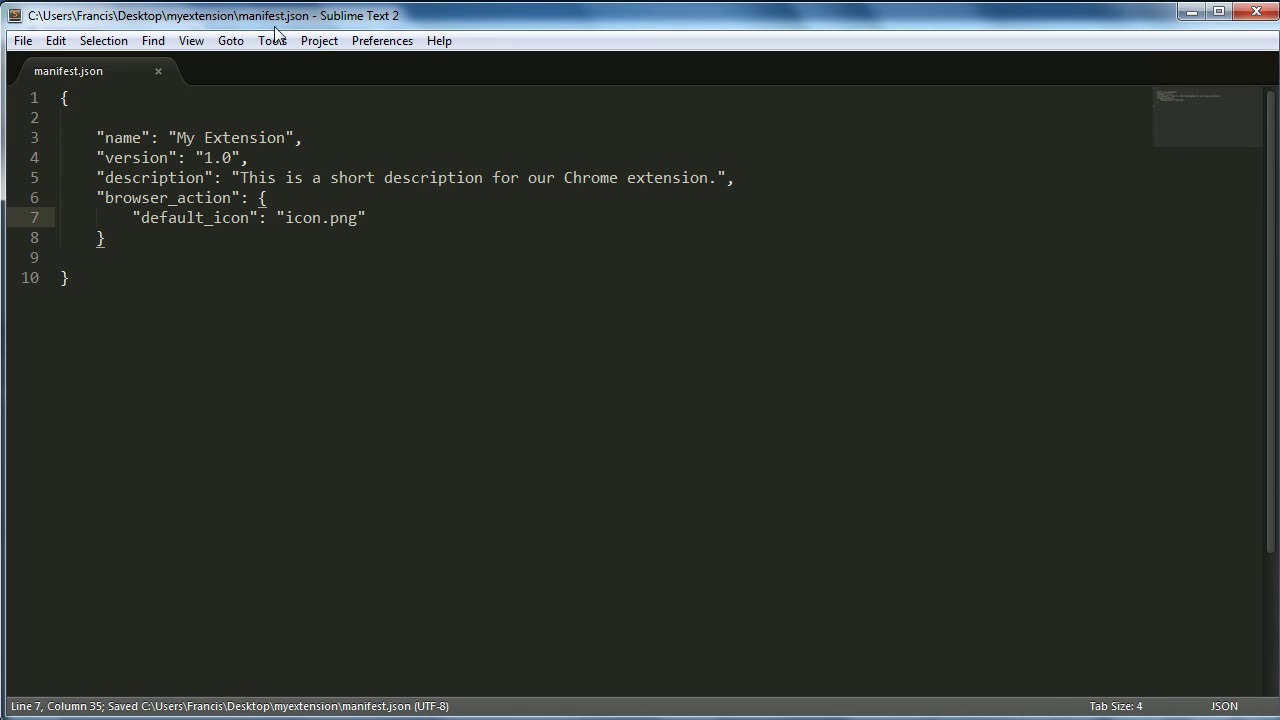
click(357, 217)
key(shift+Up)
drag(301, 216, 296, 217)
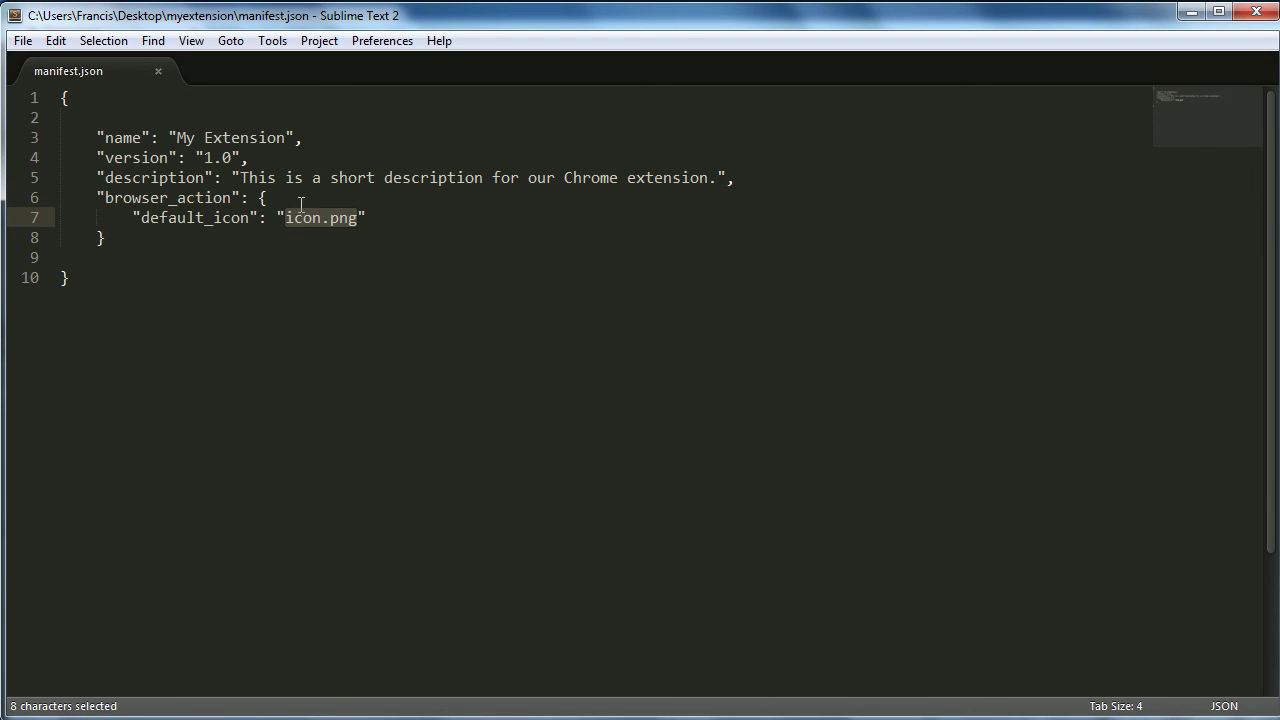
click(289, 222)
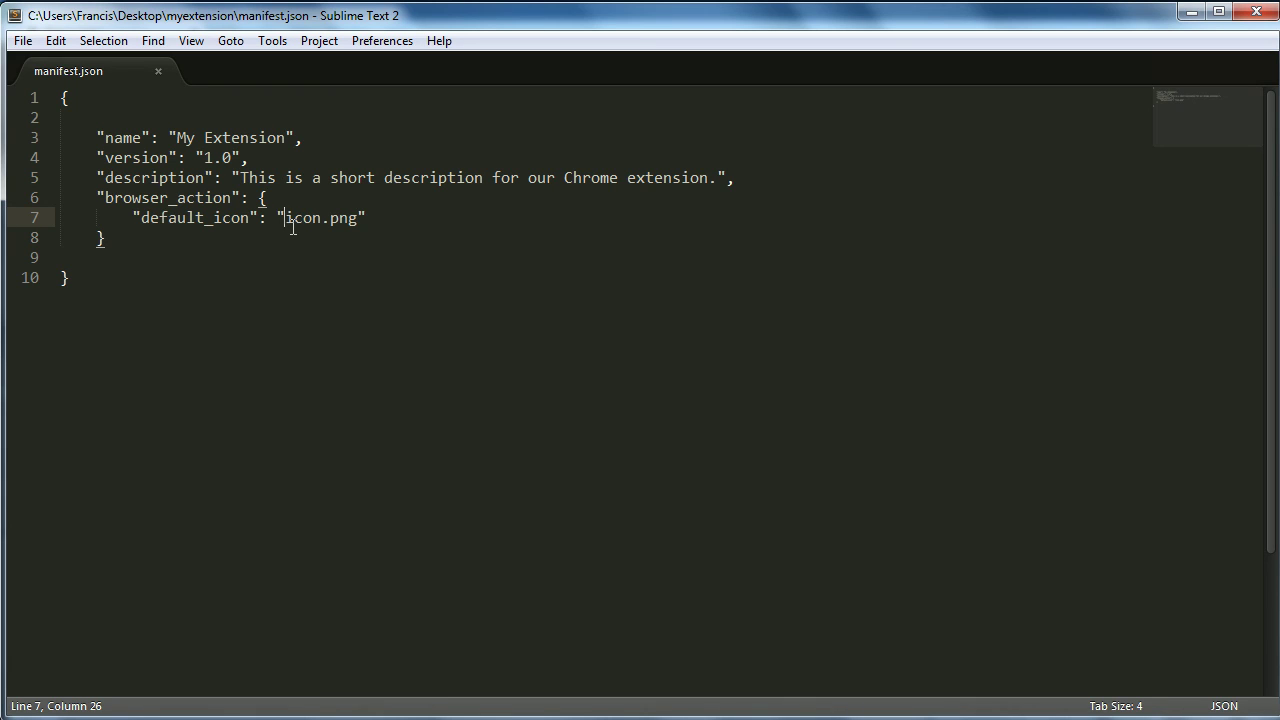
mouse_move(296, 227)
mouse_down()
mouse_move(363, 230)
mouse_move(289, 229)
mouse_up()
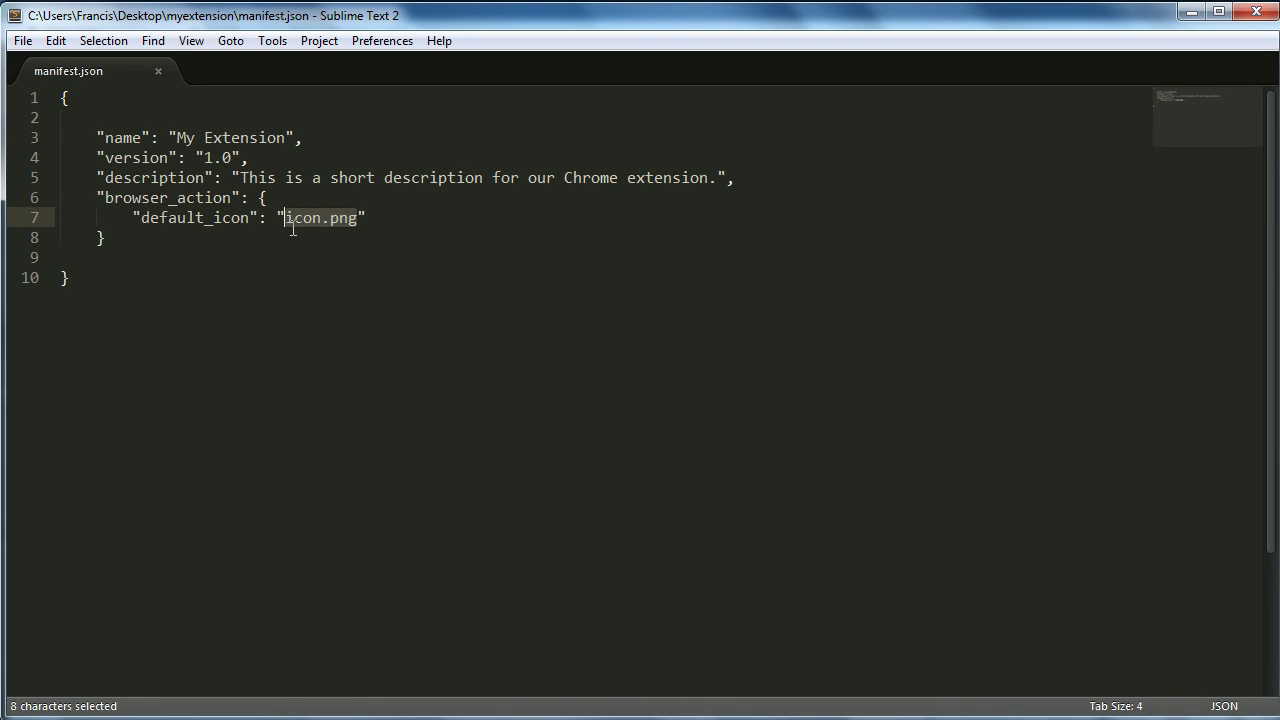
click(293, 228)
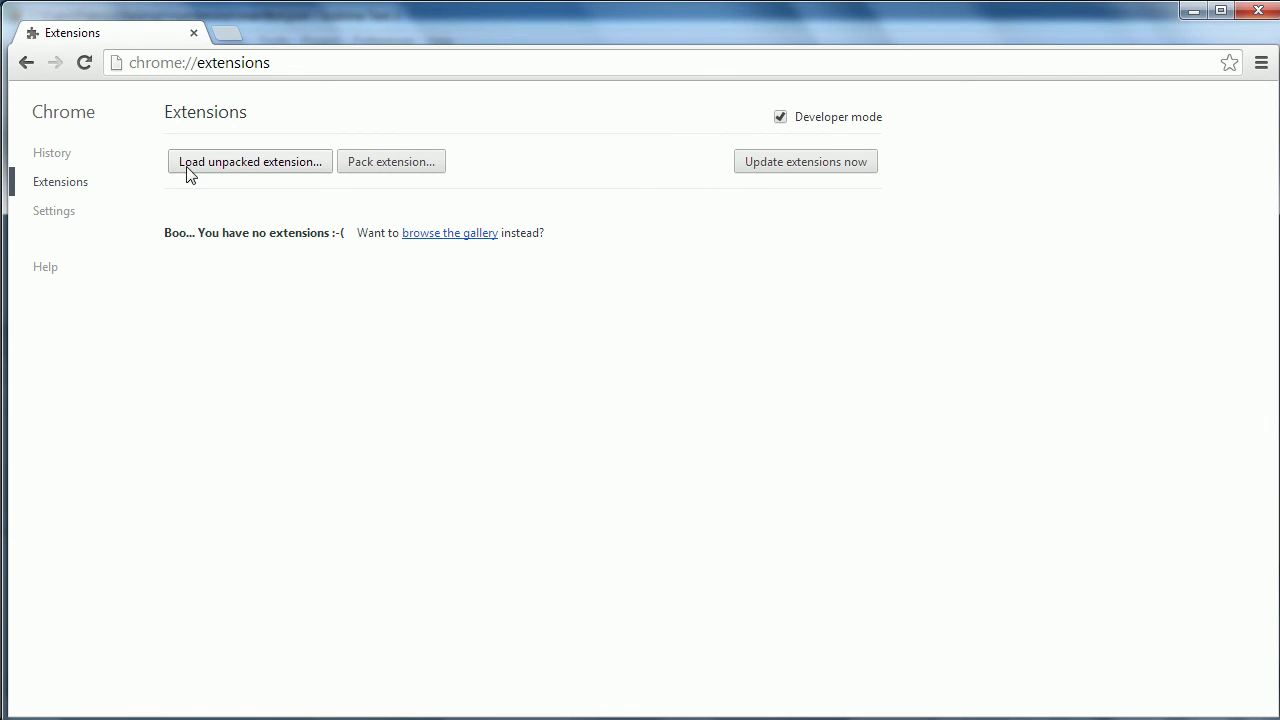
With Developer mode on, load myextension as an unpacked extension, triggering a manifest_version error
click(781, 117)
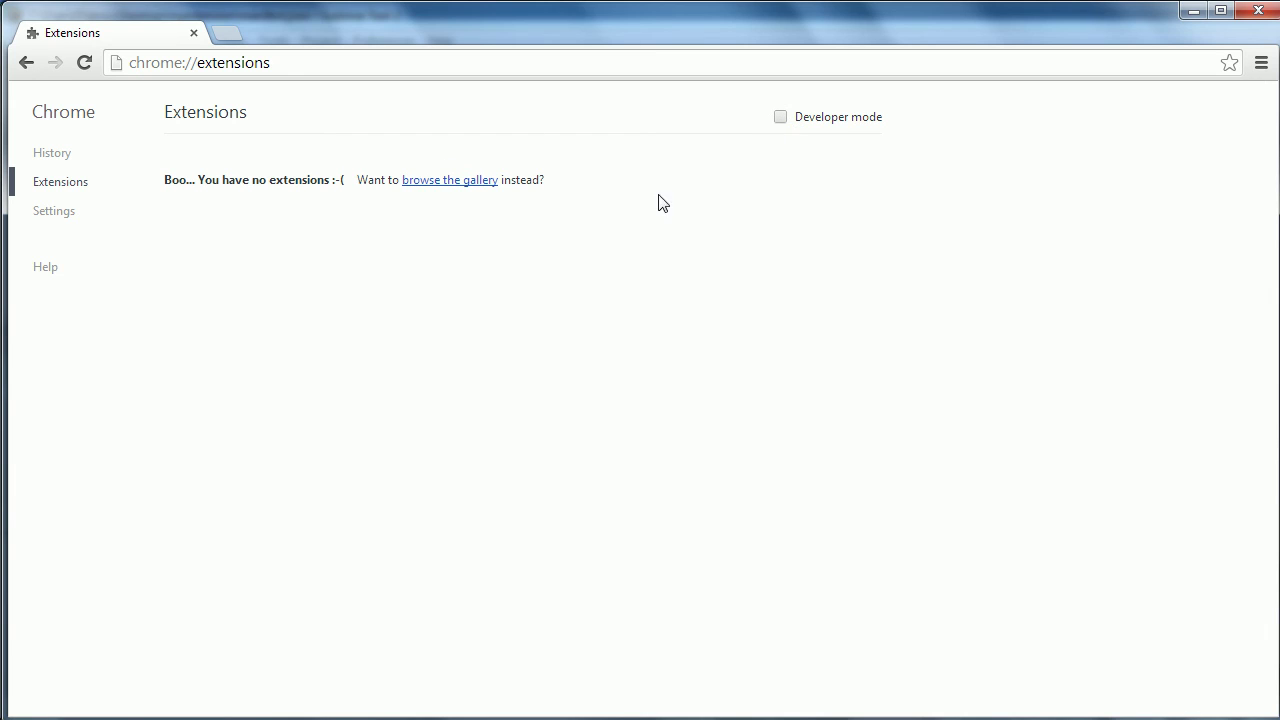
click(781, 117)
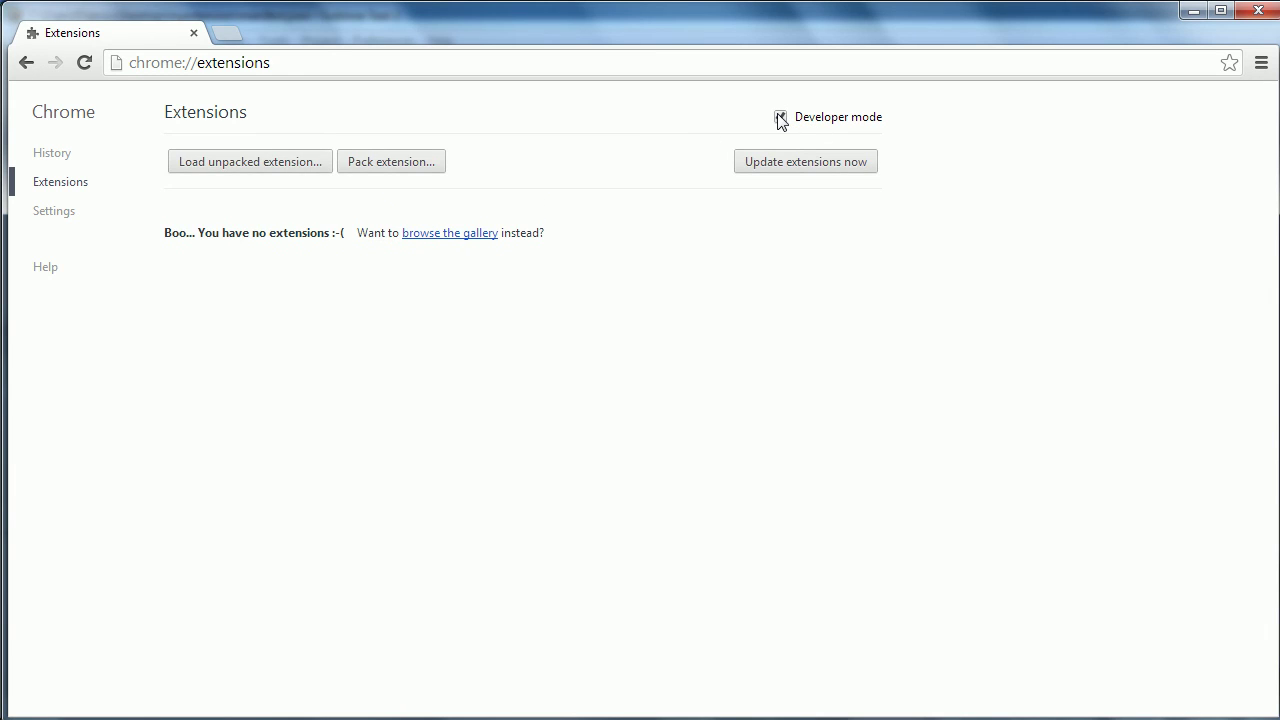
click(219, 168)
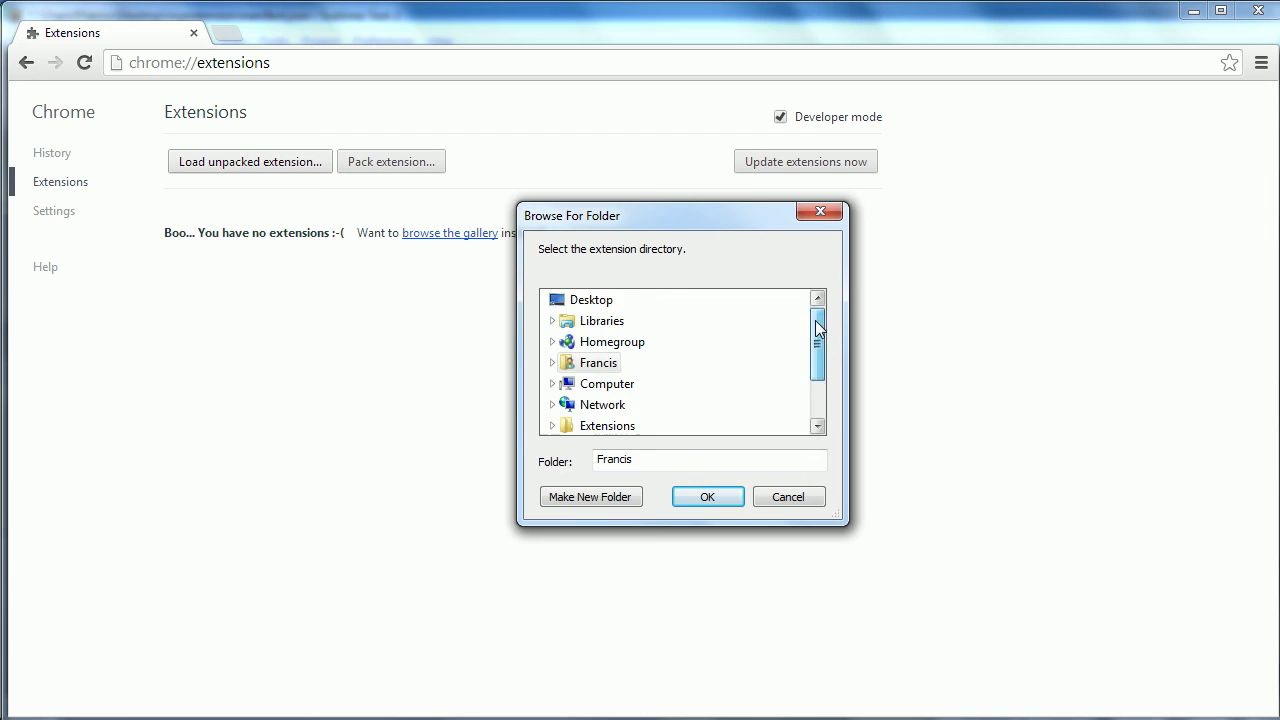
drag(817, 328, 817, 358)
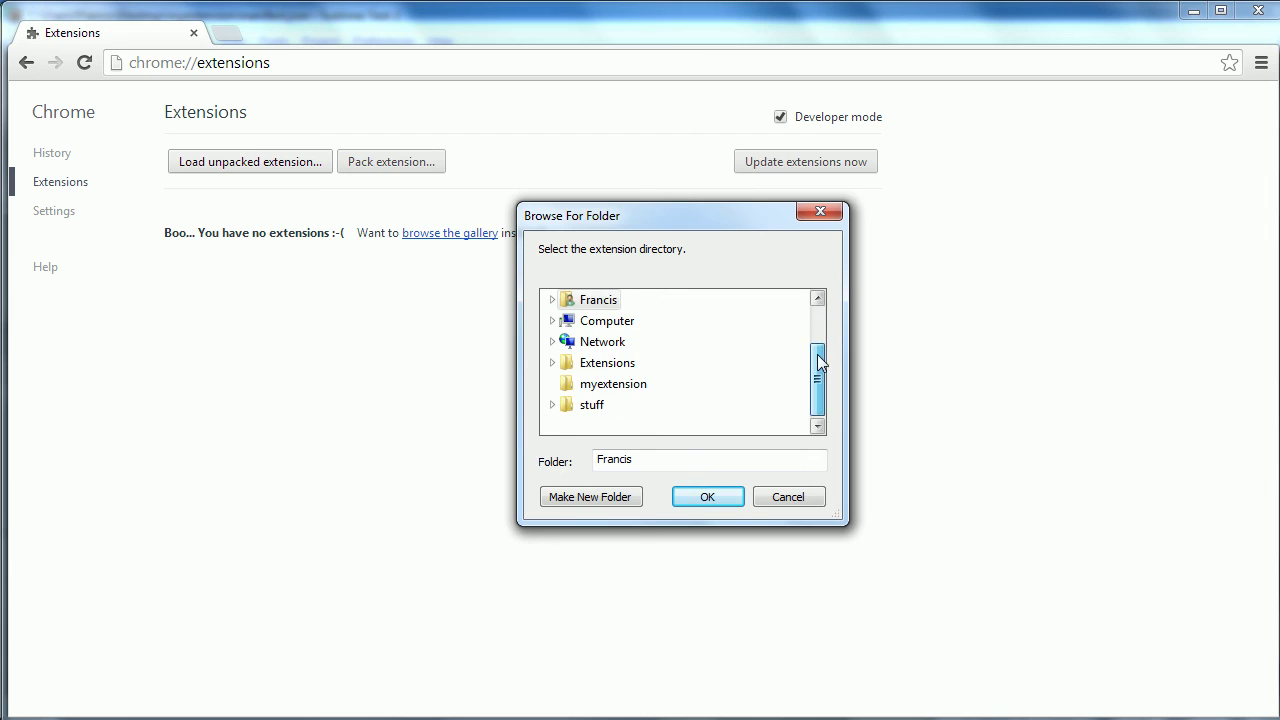
click(610, 385)
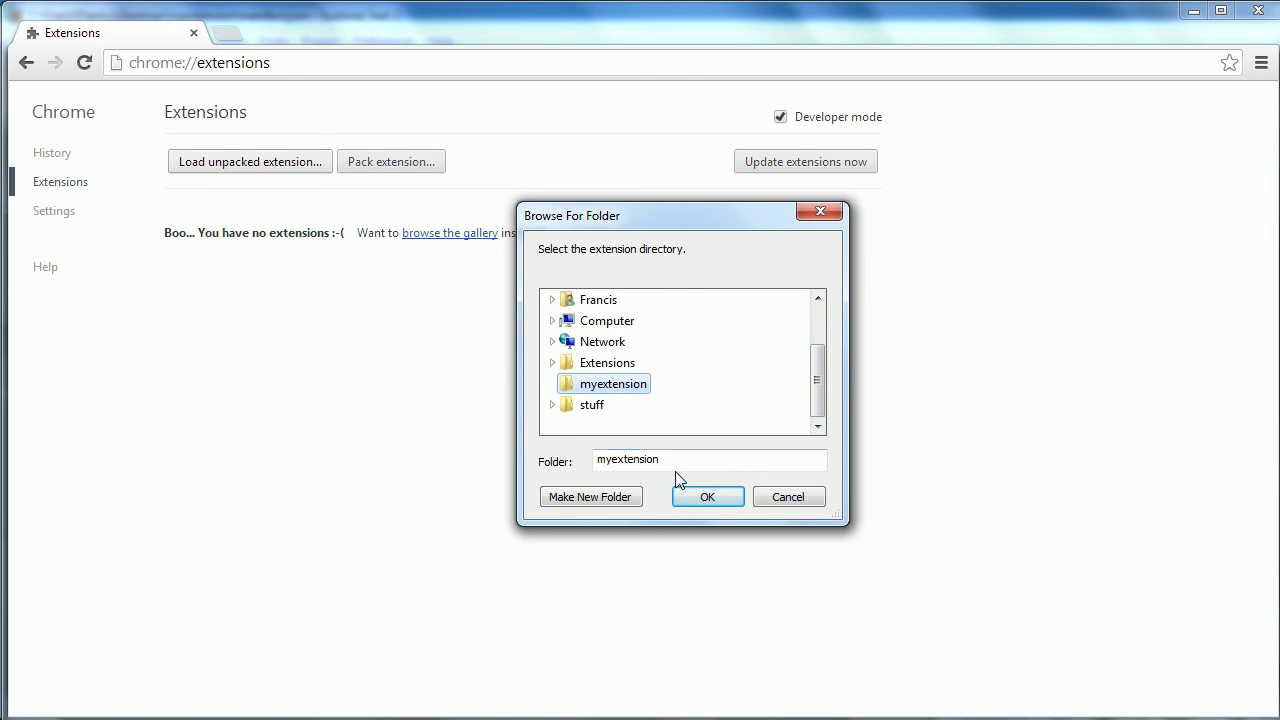
click(706, 497)
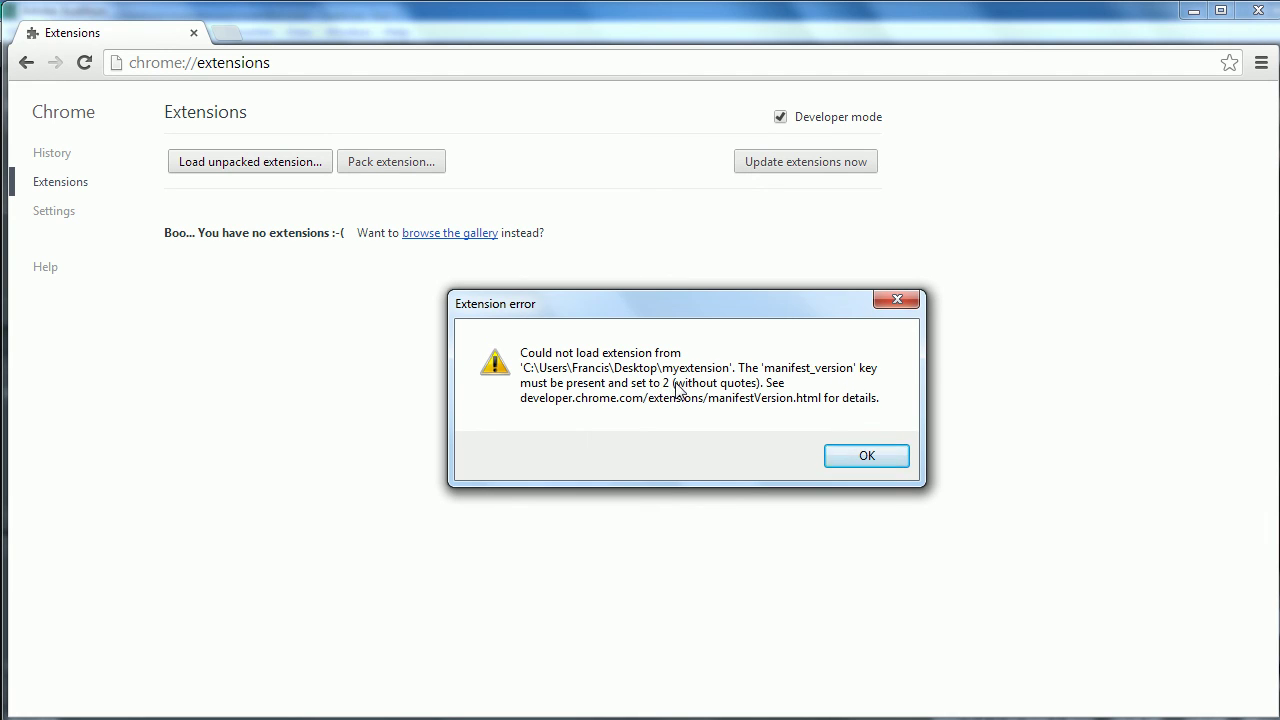
Insert "manifest_version": 2, below version, save, and dismiss Chrome's extension error
click(292, 715)
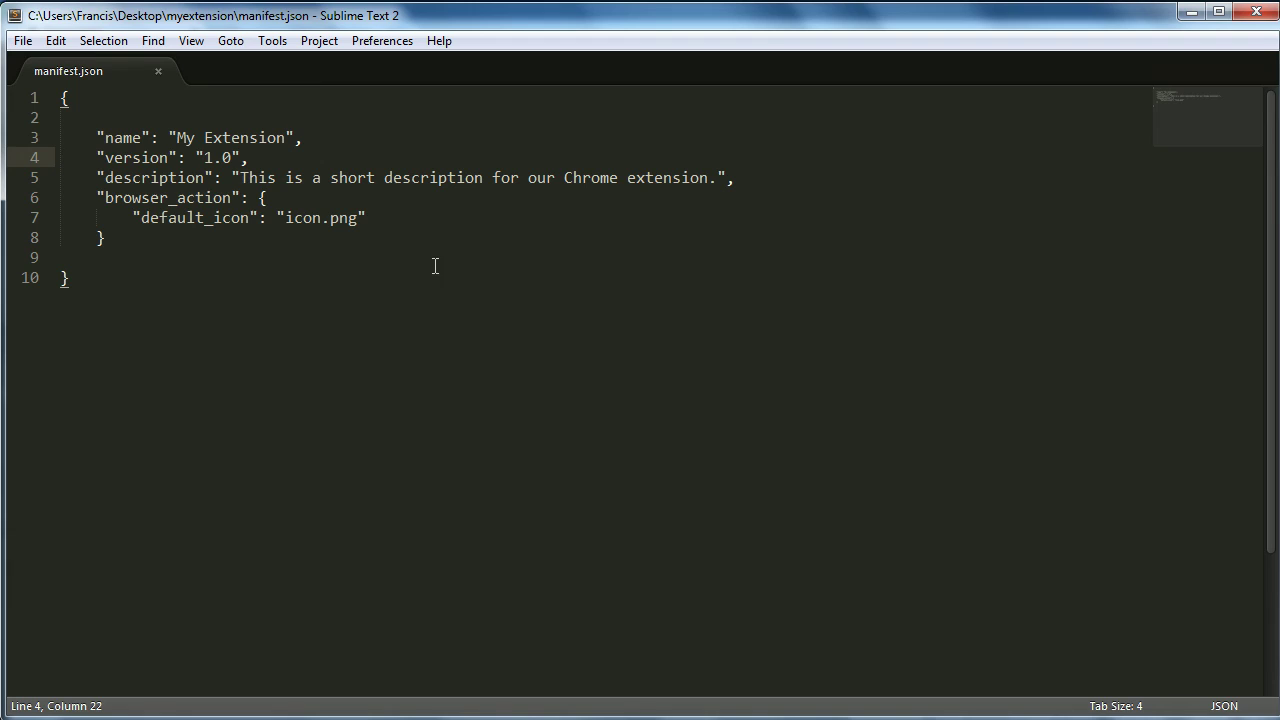
key(Return)
text(")
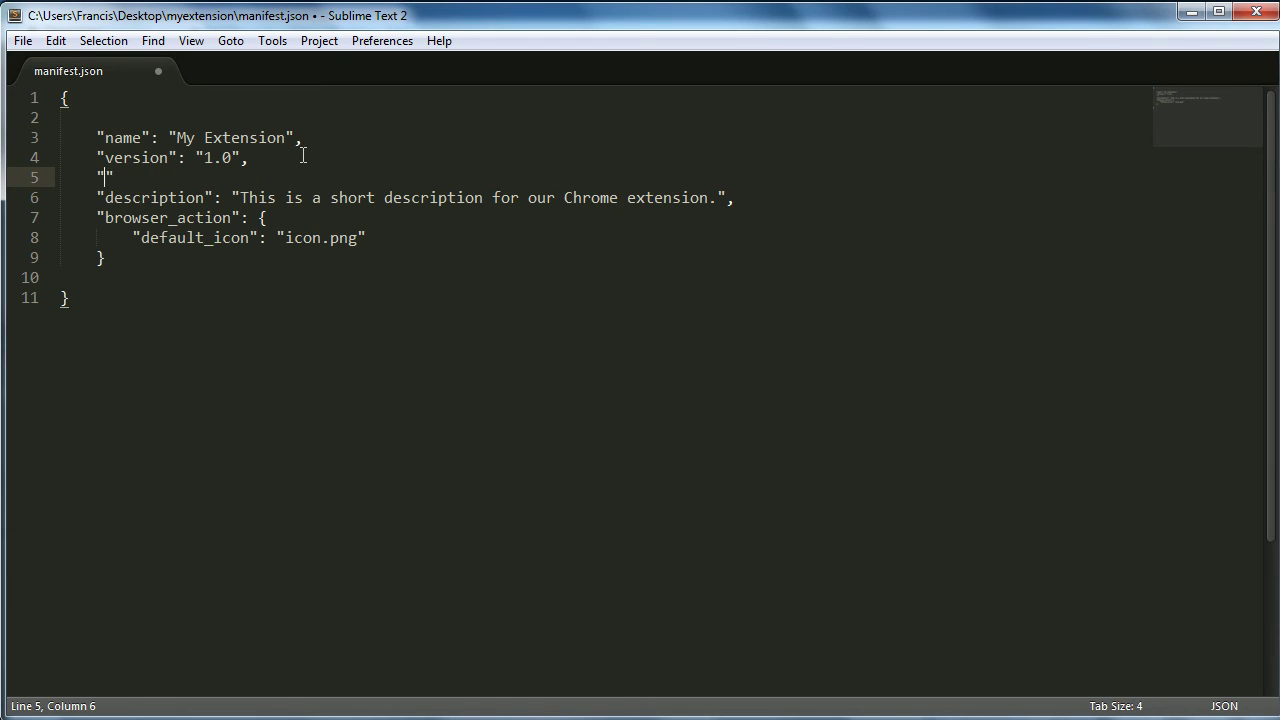
text(manifest)
text(_version")
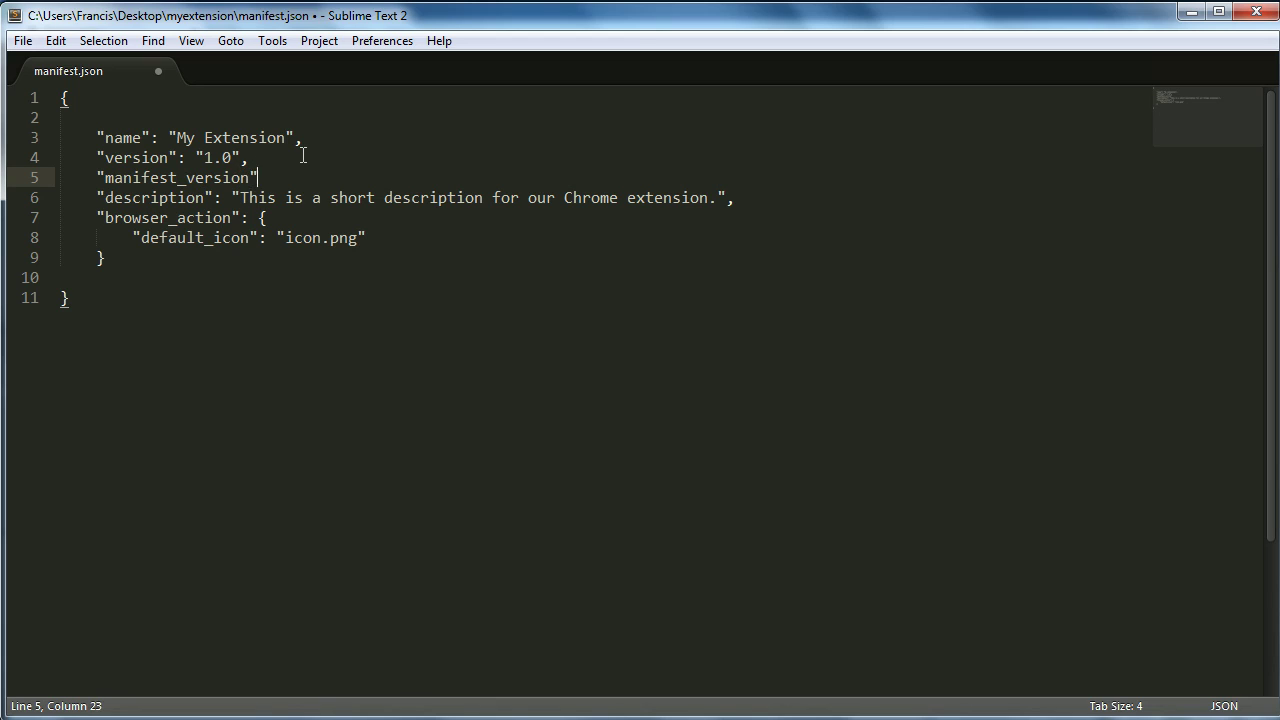
text(: 2)
text(,)
key(ctrl+s)
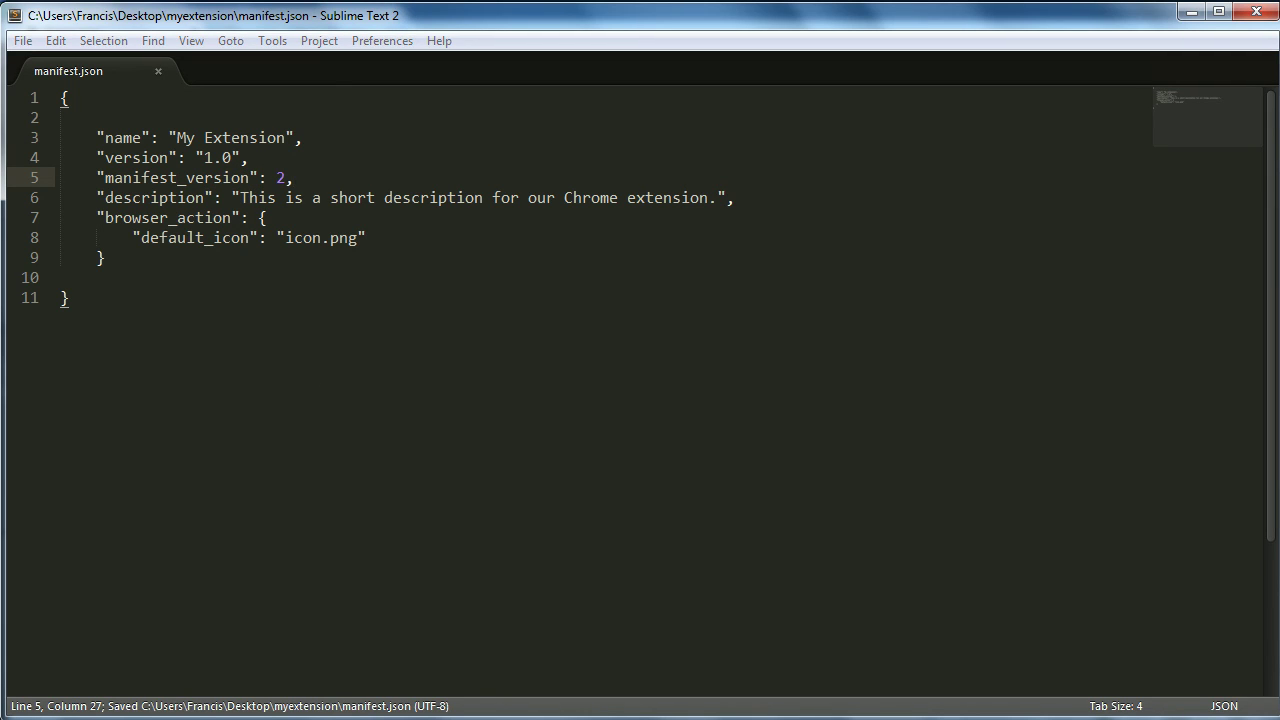
click(320, 655)
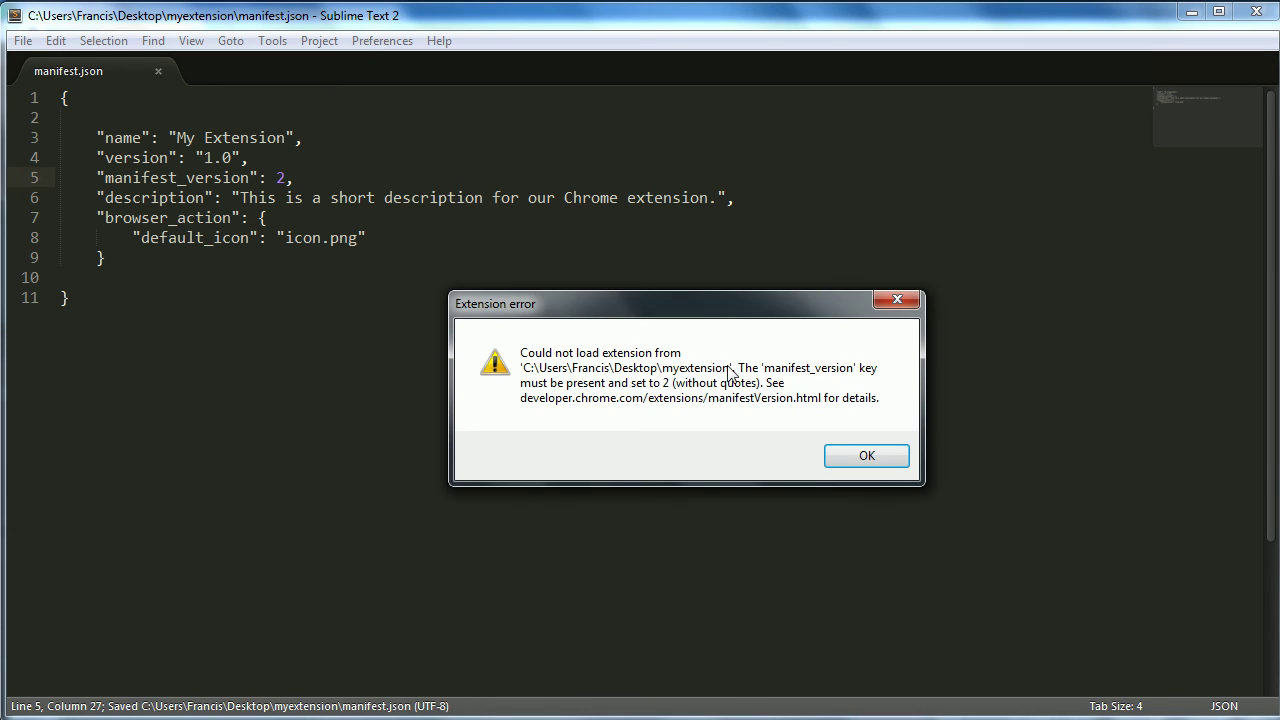
click(864, 456)
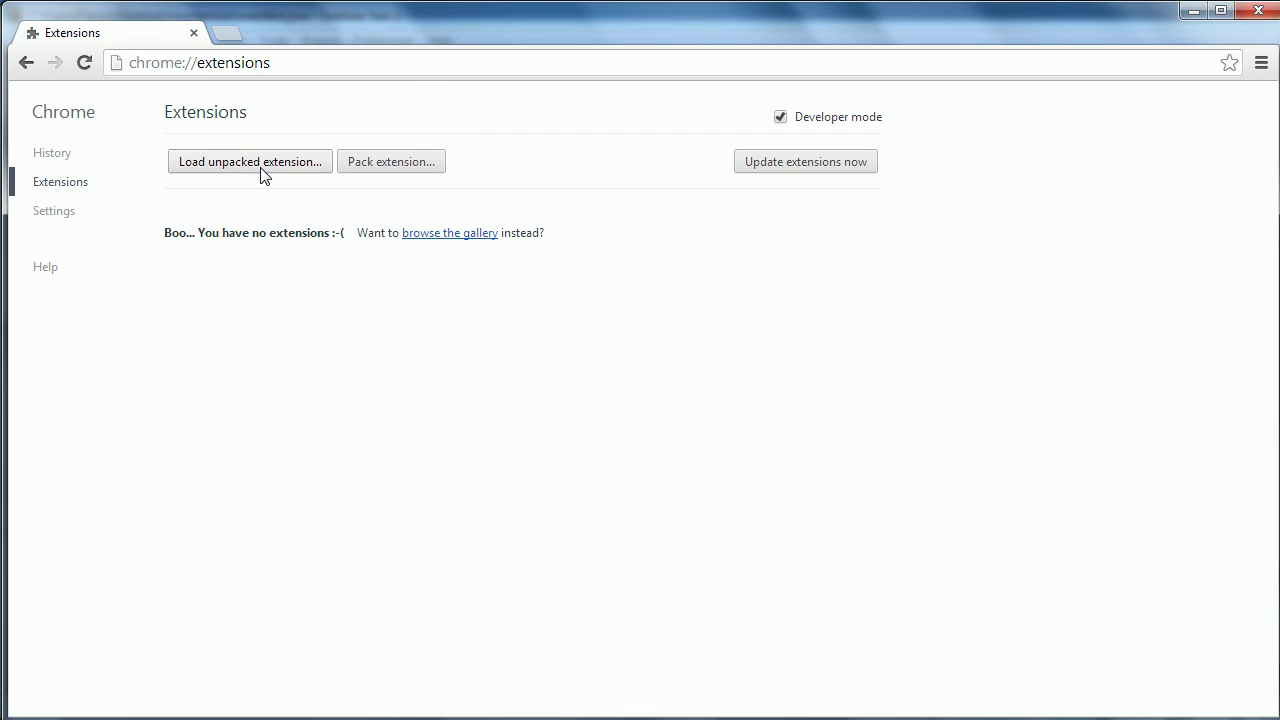
Load myextension as an unpacked extension again, then click the My Extension toolbar icon
click(272, 168)
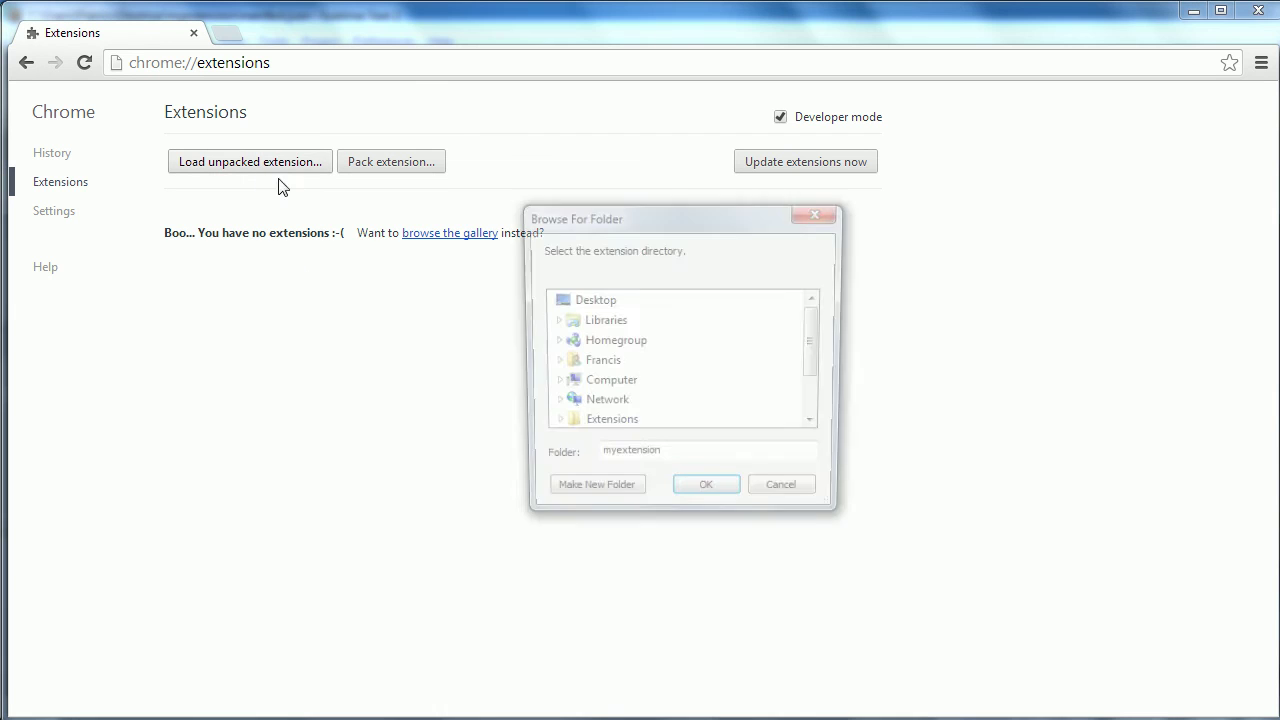
drag(814, 357, 816, 395)
click(613, 384)
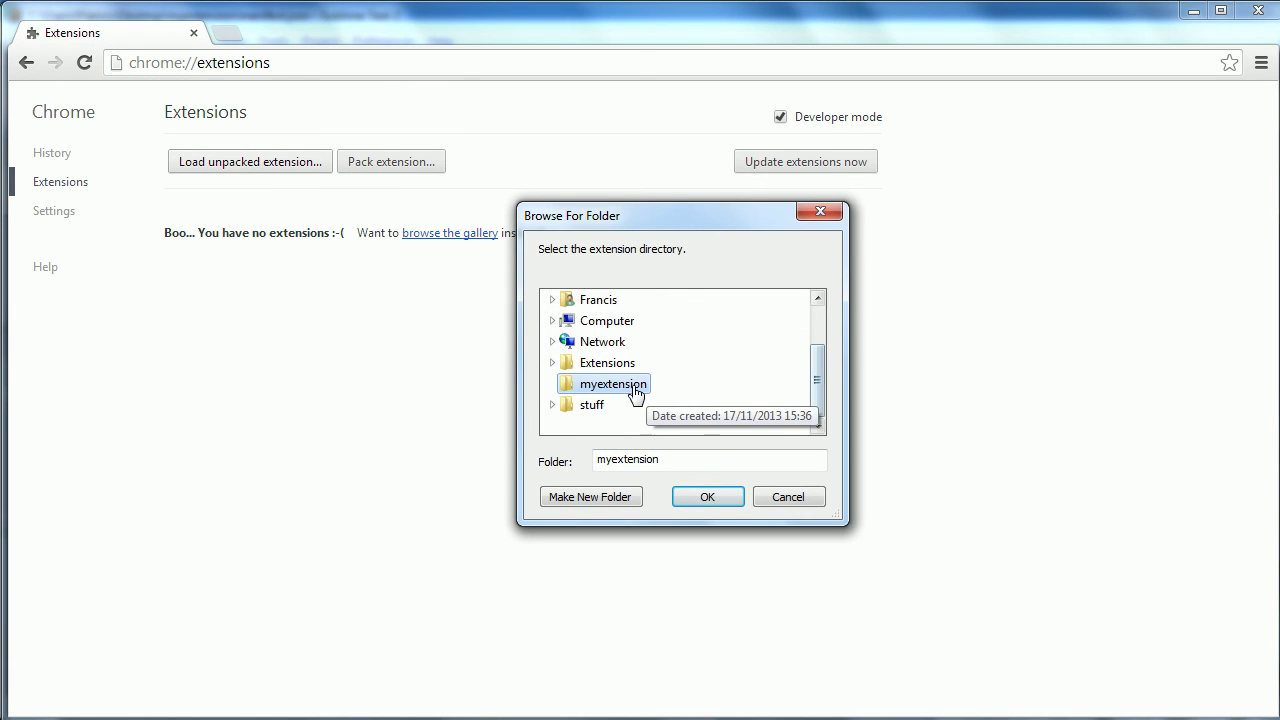
click(707, 497)
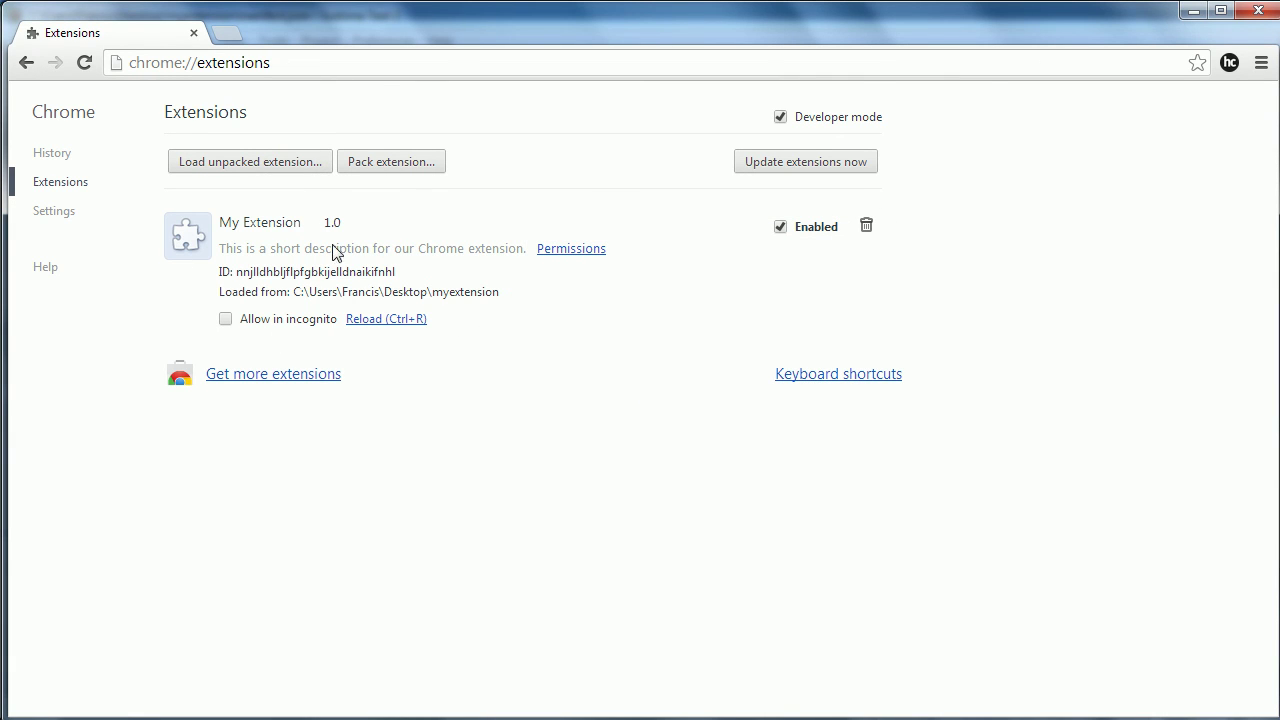
click(1230, 64)
click(1230, 64)
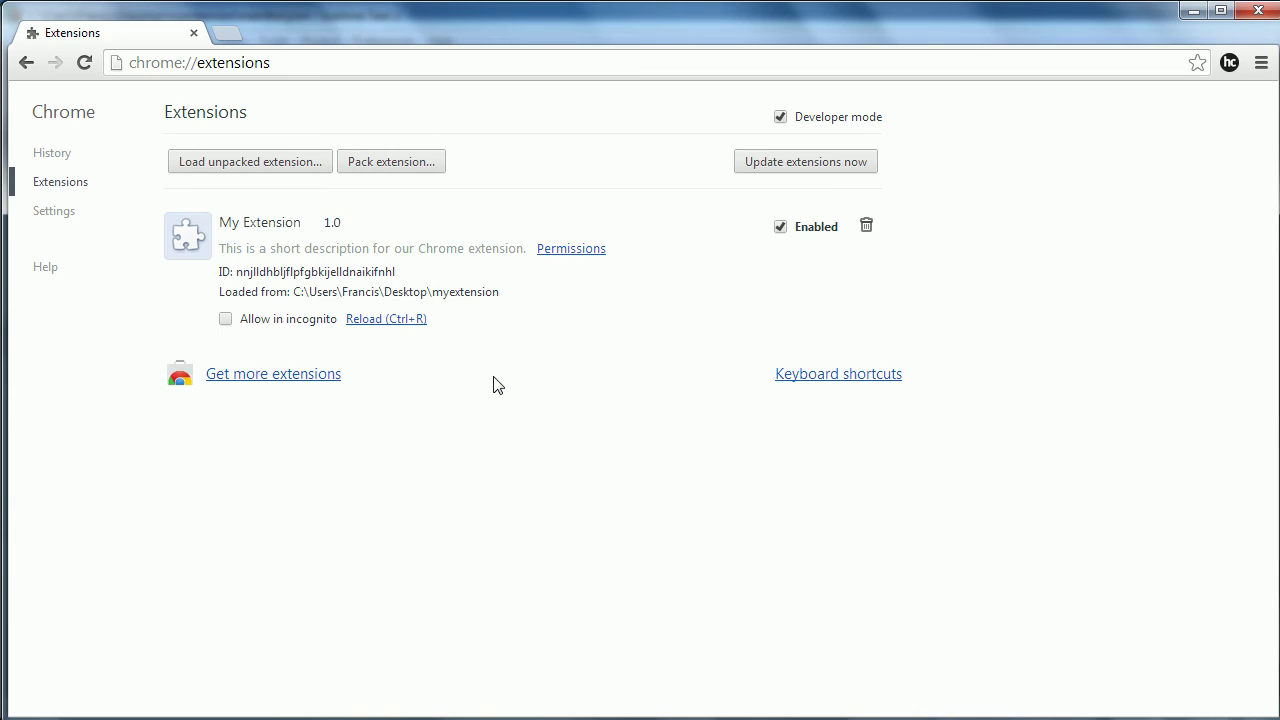